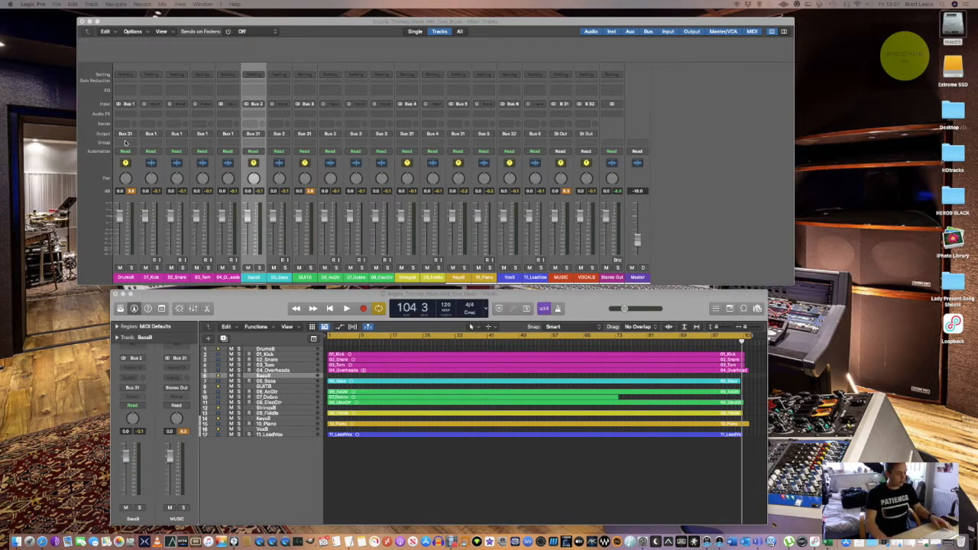
Insert a stereo Gain plug-in on the DrumsB, BassB, GUITB, StringsB, KeysB, VoxB, MUSIC, VOCALS and Stereo Out channels together.
left_click(125, 277)
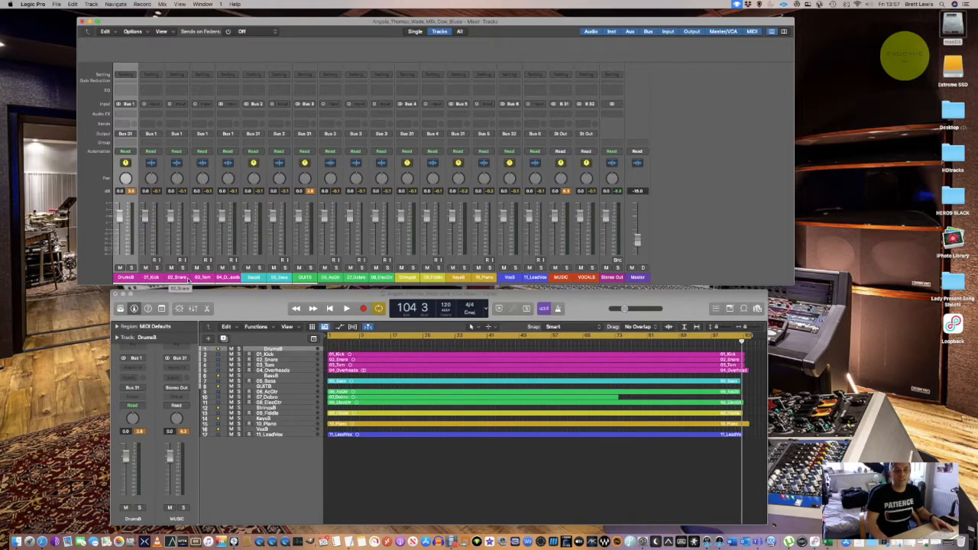
left_click(257, 278)
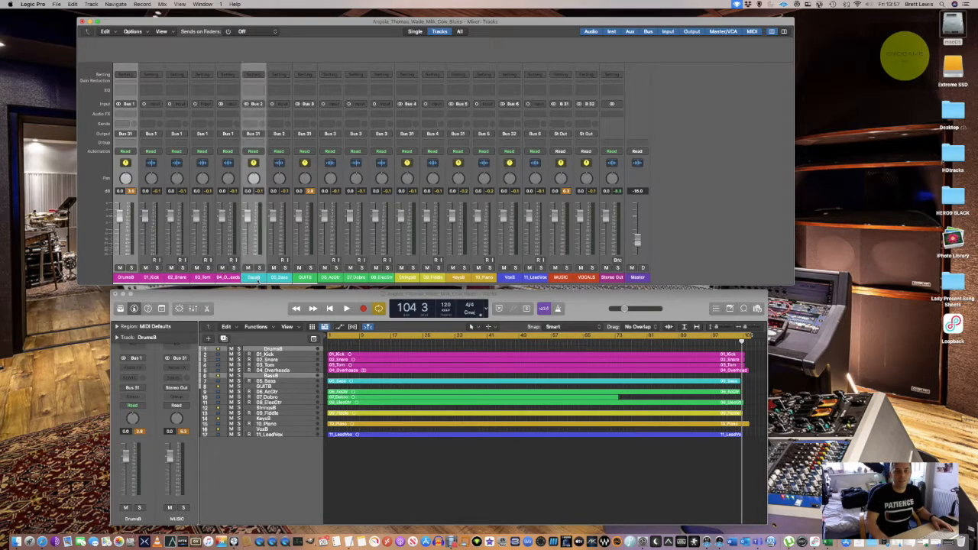
left_click(305, 277)
left_click(410, 278)
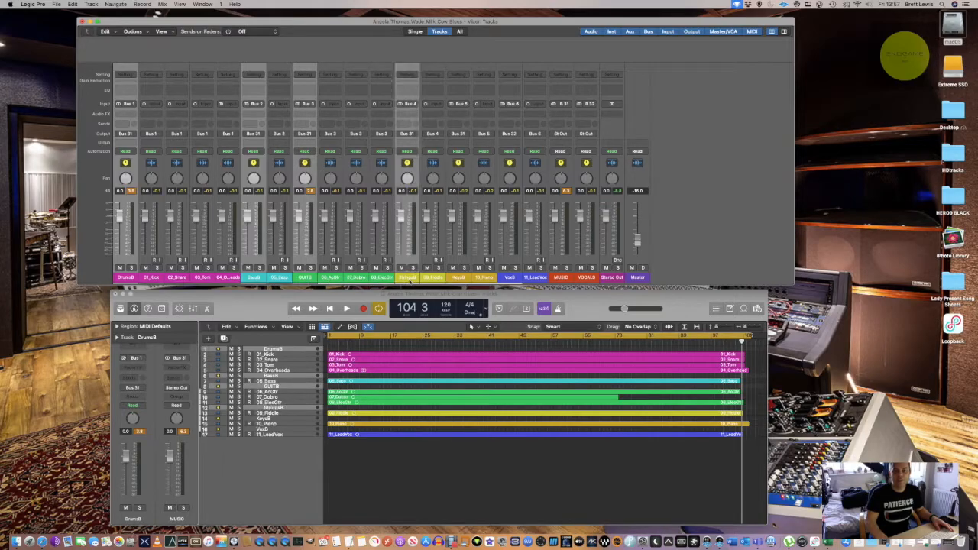
left_click(463, 278)
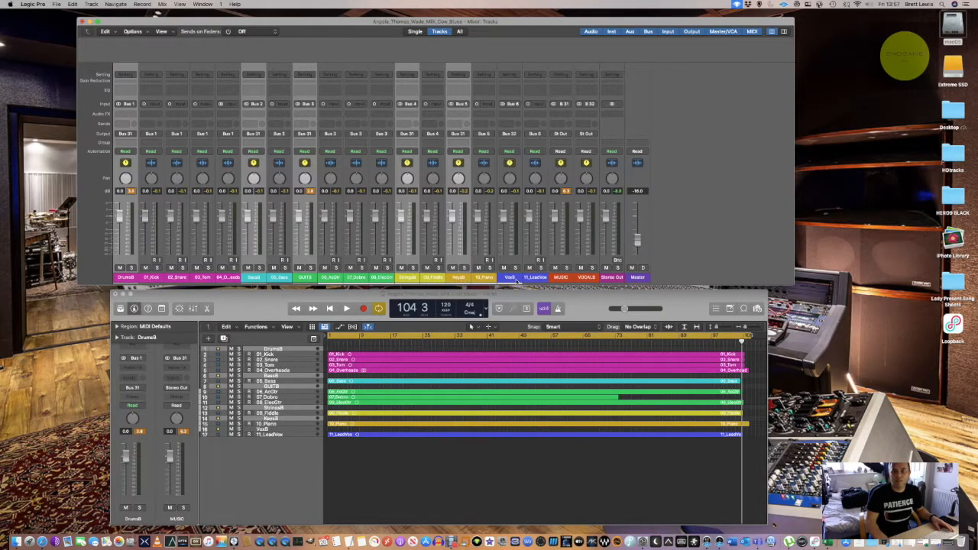
left_click(514, 278)
left_click(561, 278)
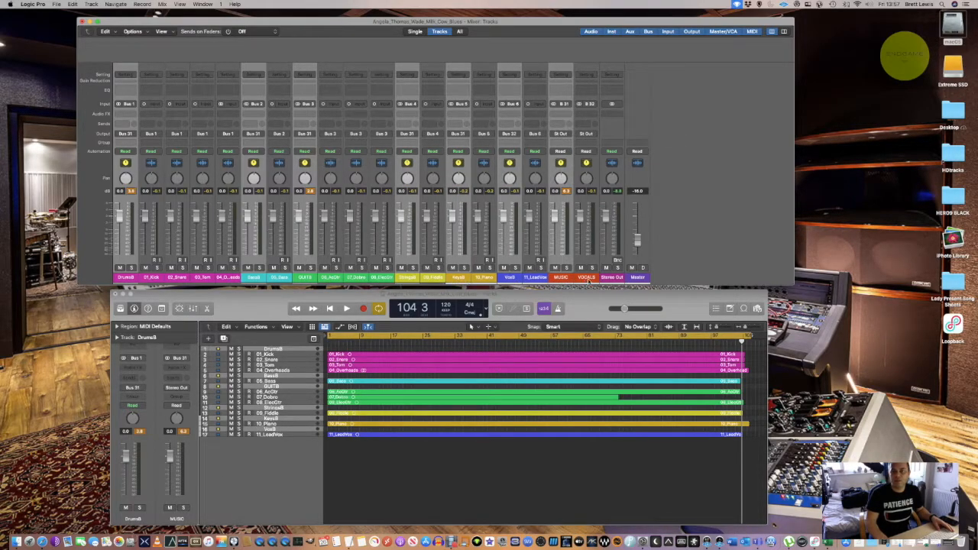
left_click(587, 278)
left_click(612, 278)
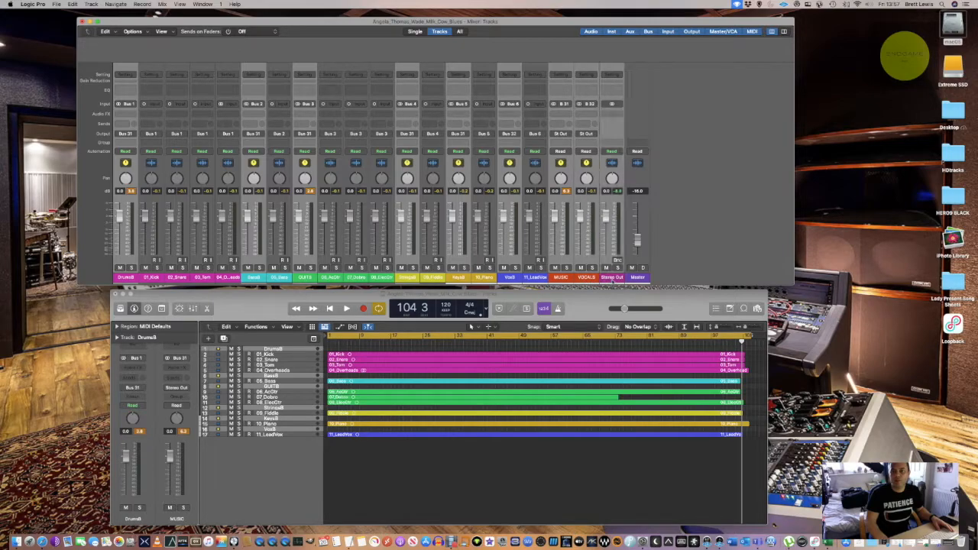
left_click(126, 114)
mouse_move(137, 139)
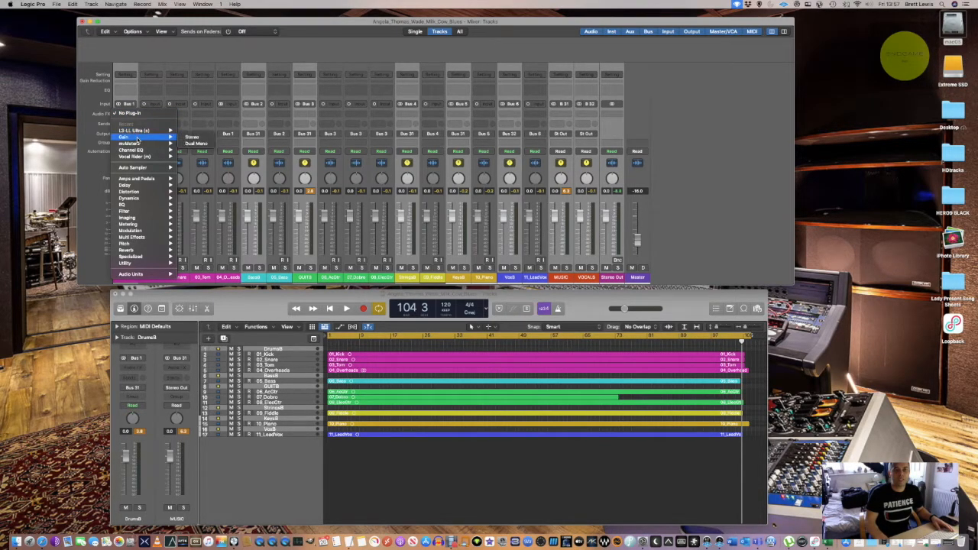
mouse_move(143, 265)
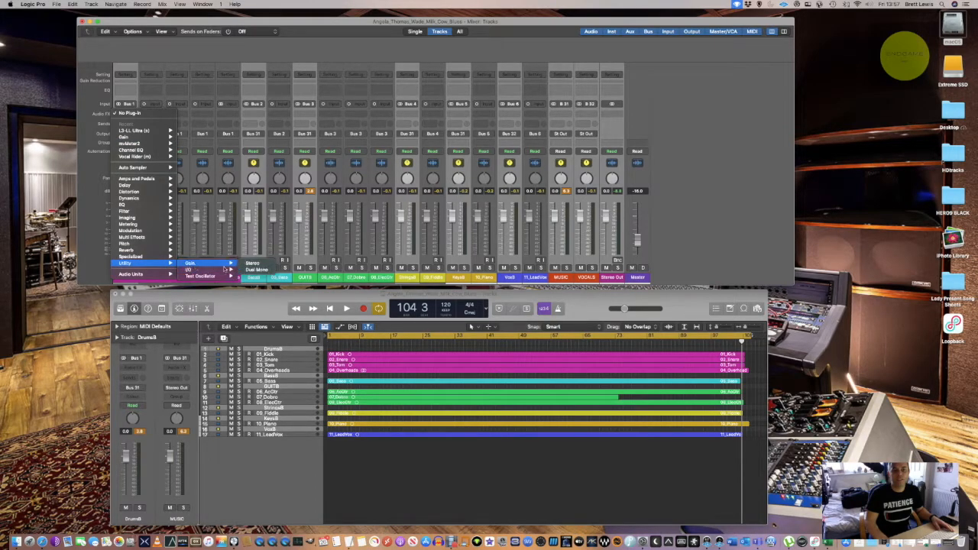
left_click(249, 264)
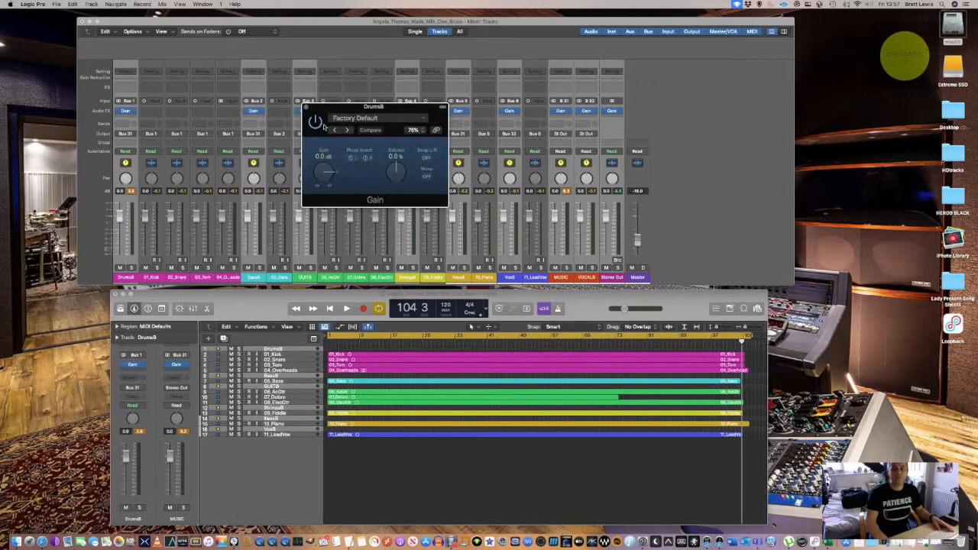
left_click(306, 107)
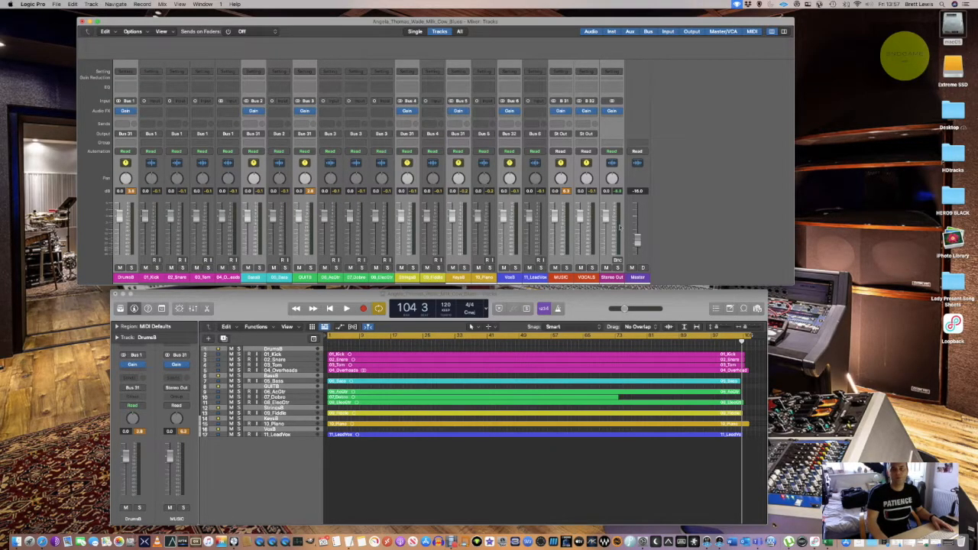
left_click(674, 258)
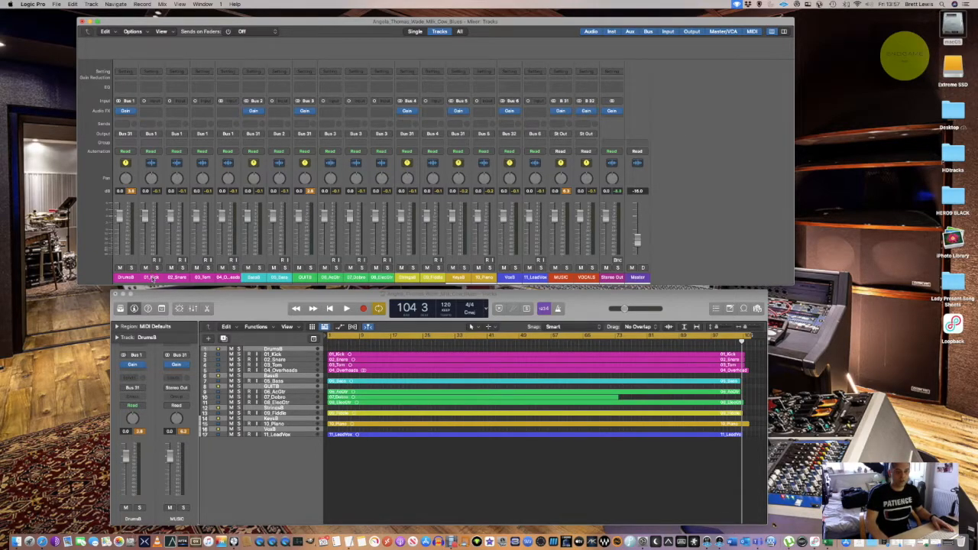
Insert a mono Gain plug-in on all the individual audio tracks together, from 01_Kick through 11_LeadVox, leaving out the bus channels.
left_click(152, 277)
left_click(179, 278, "shift")
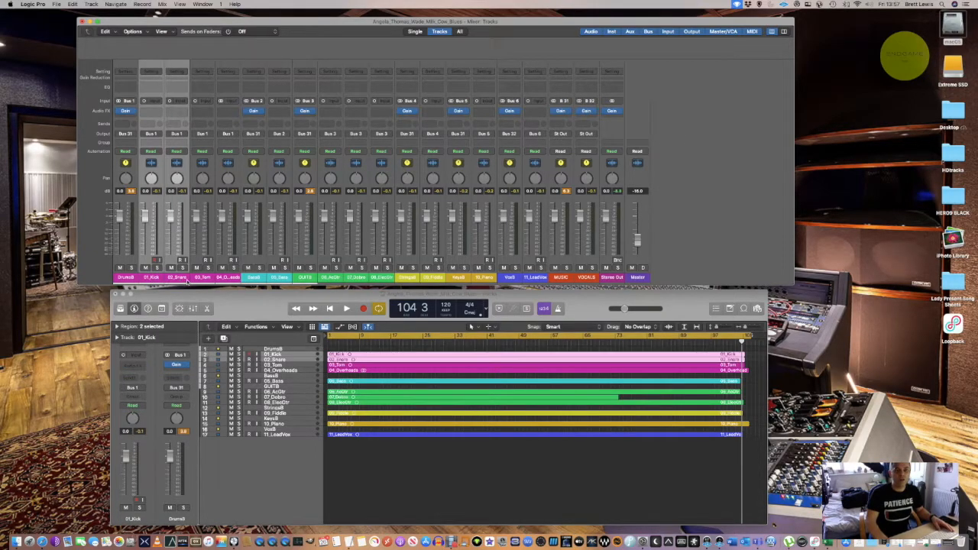
left_click(202, 278, "shift")
left_click(228, 278, "shift")
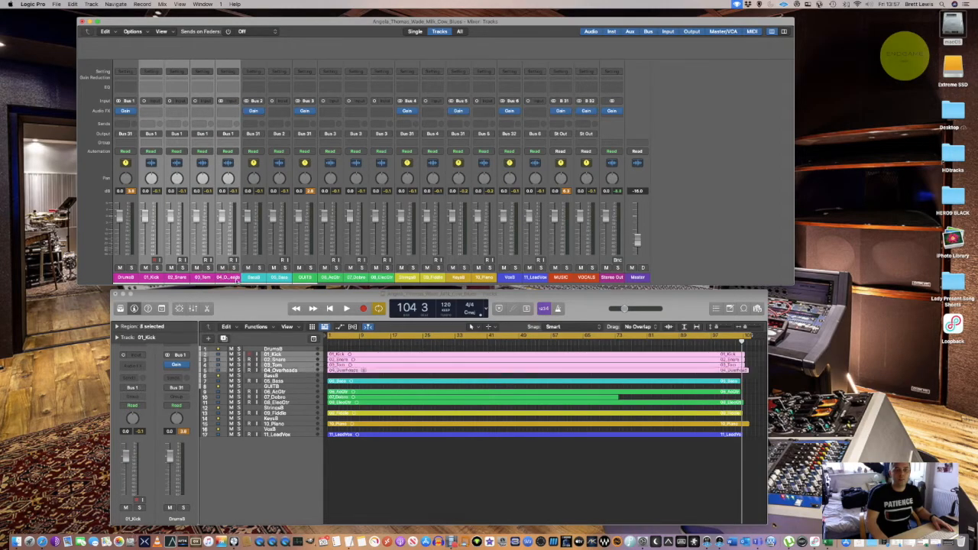
left_click(279, 280, "shift")
left_click(330, 278, "shift")
left_click(355, 278, "shift")
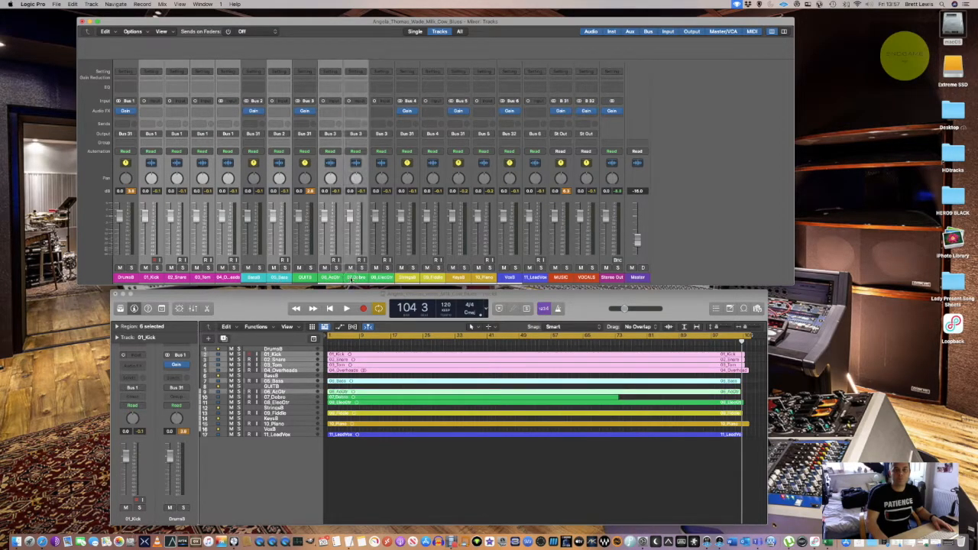
left_click(381, 279, "shift")
left_click(434, 278, "shift")
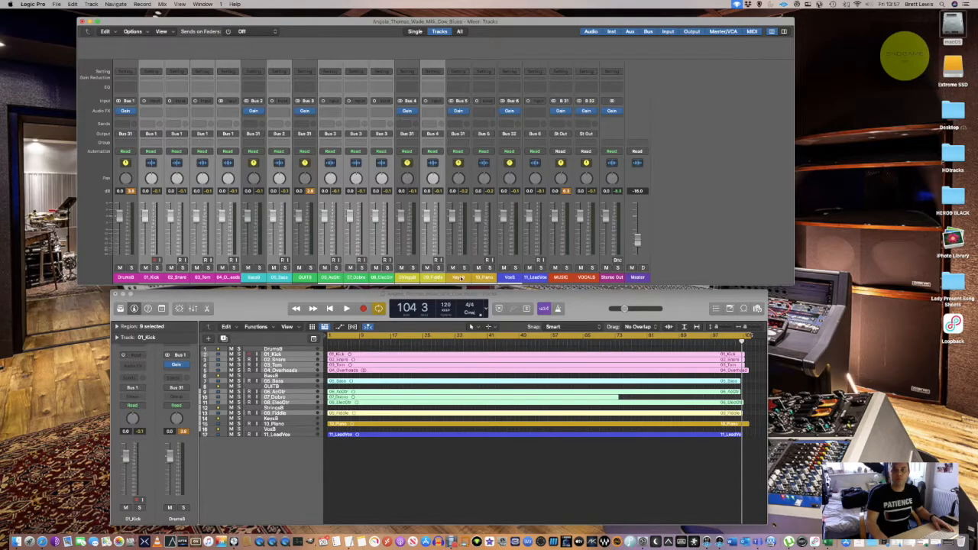
left_click(484, 278, "shift")
left_click(535, 279, "shift")
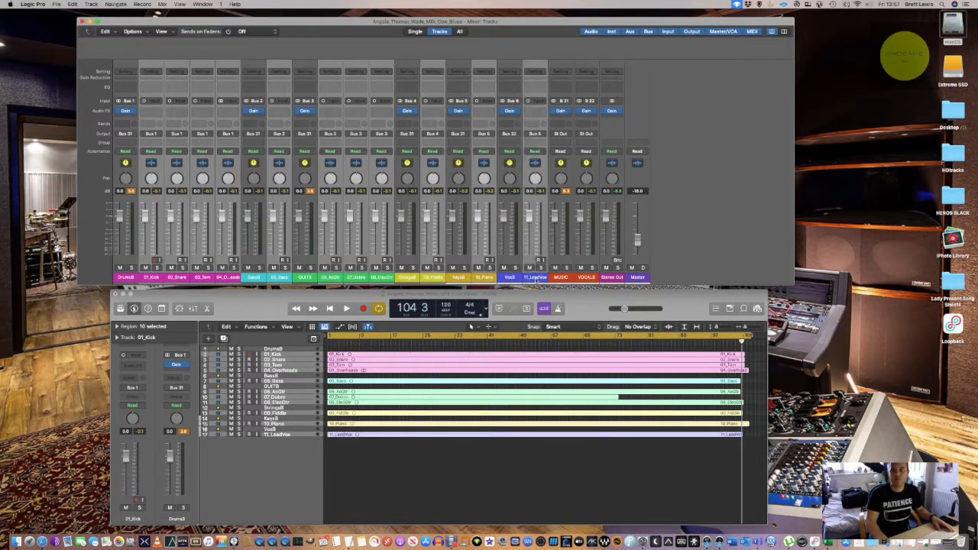
left_click(151, 110)
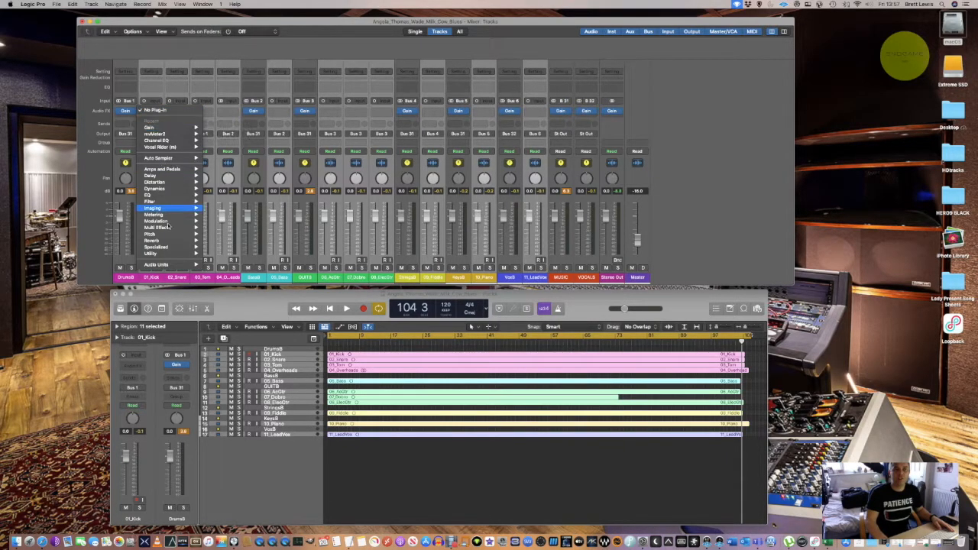
mouse_move(169, 130)
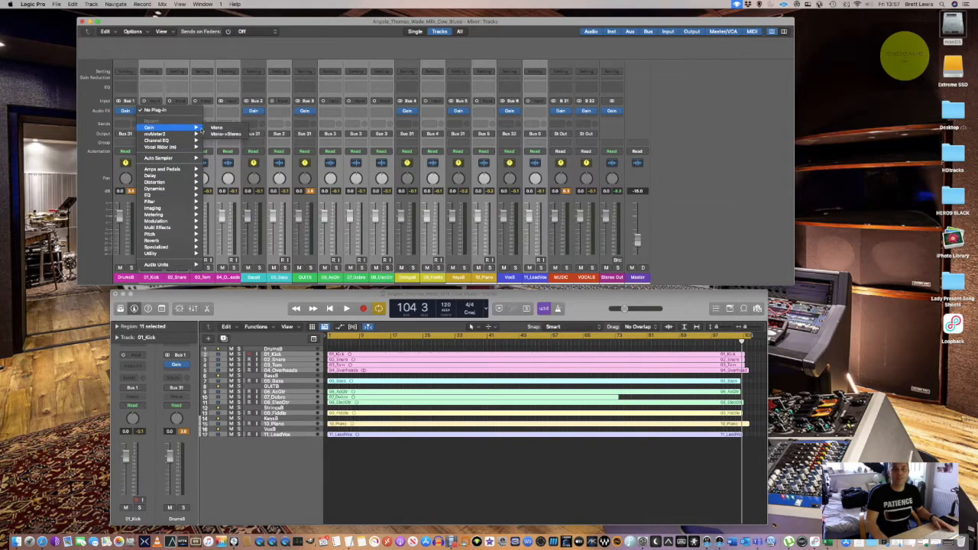
left_click(217, 127)
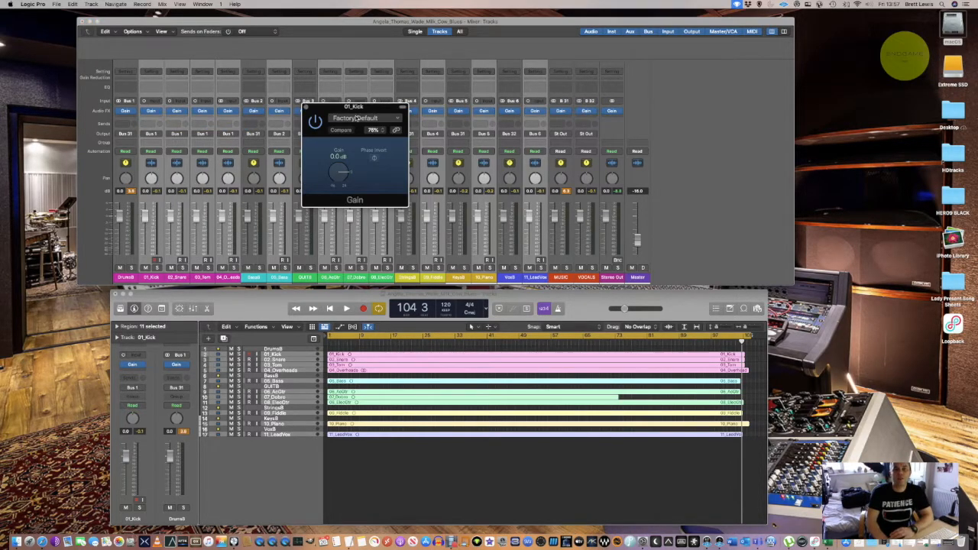
left_click(305, 108)
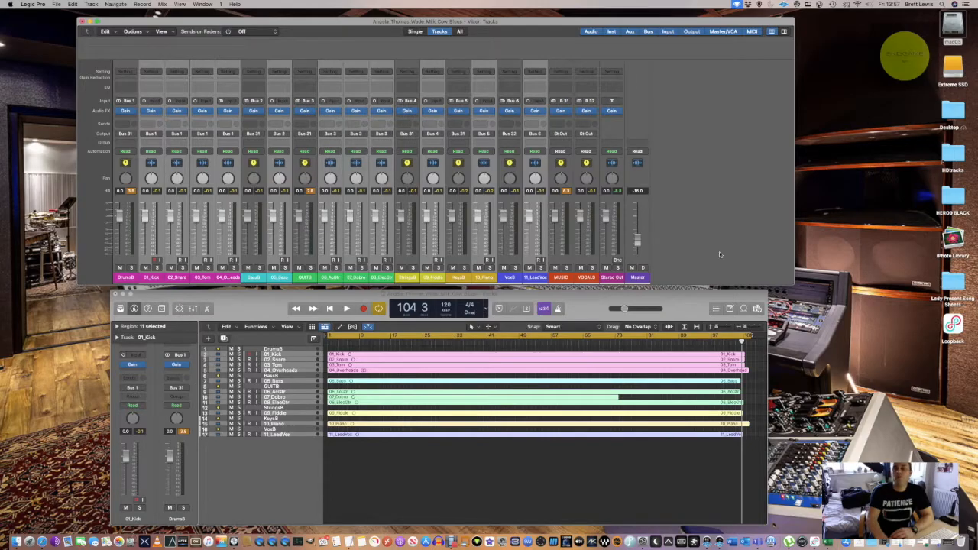
left_click(693, 245)
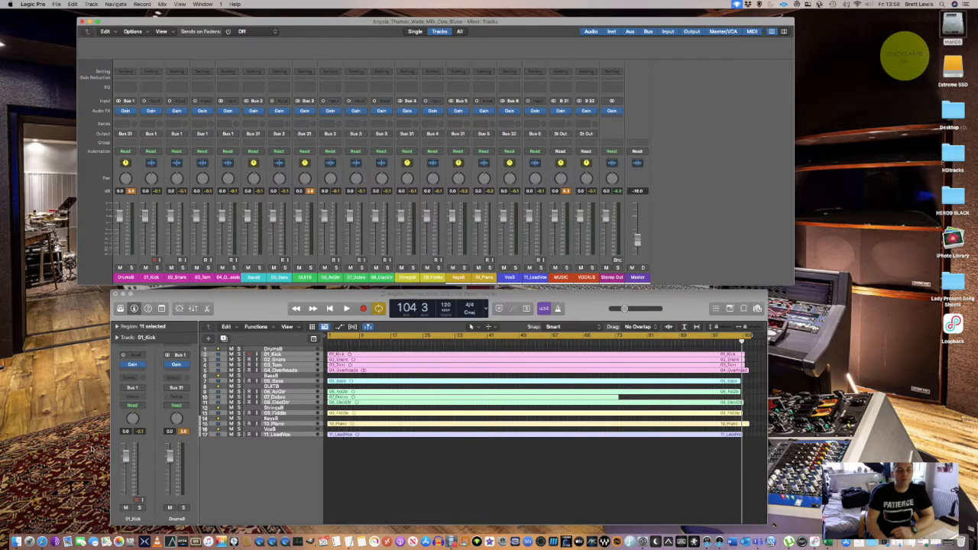
Switch to Safari and examine the mvMeter2 product page reached from TBProAudio's latest news, and put the browser window away.
left_click(42, 541)
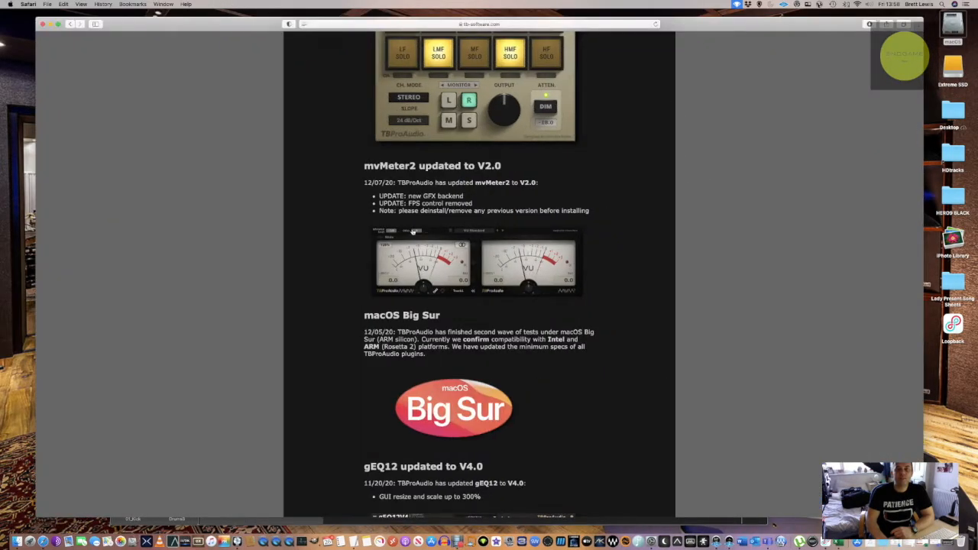
scroll(428, 229, "up", 10)
scroll(427, 228, "down", 4)
scroll(428, 227, "up", 15)
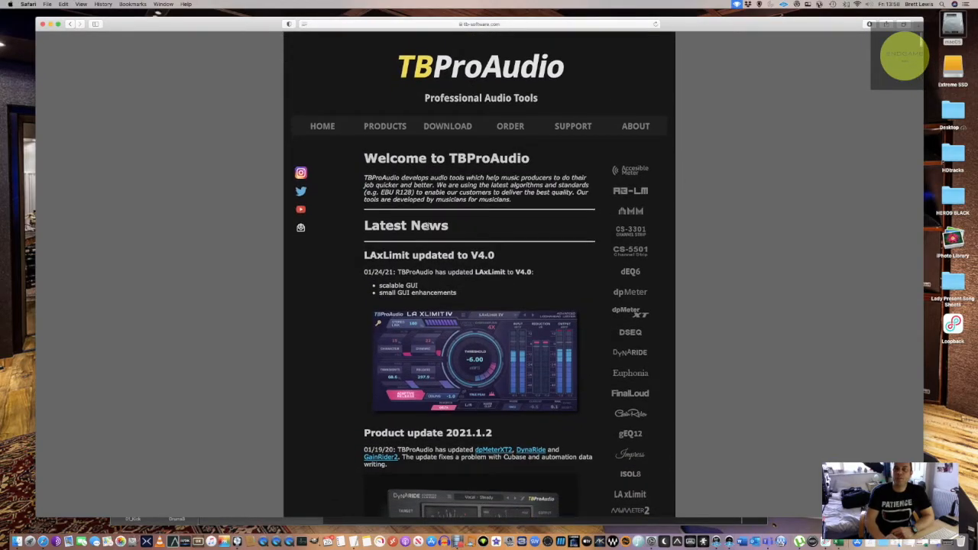
scroll(427, 225, "down", 12)
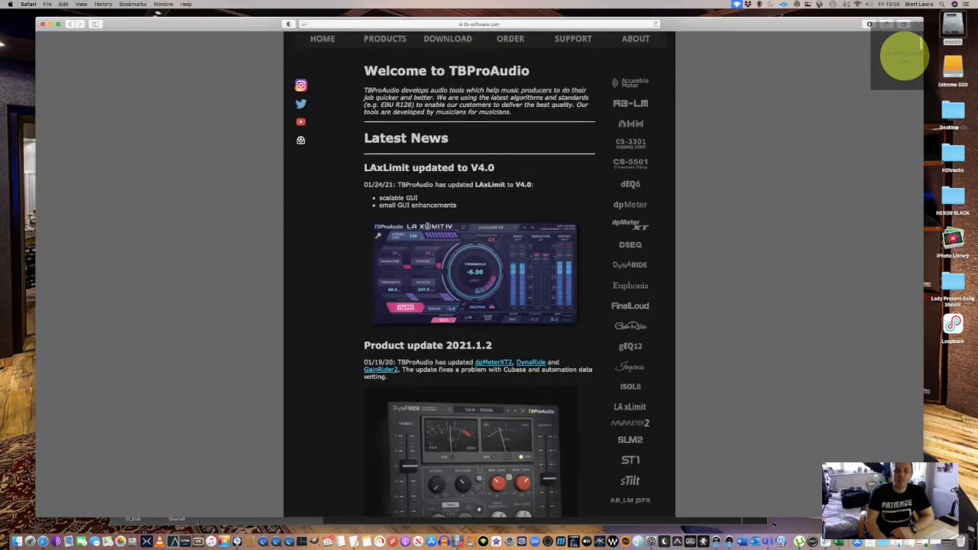
scroll(428, 228, "down", 10)
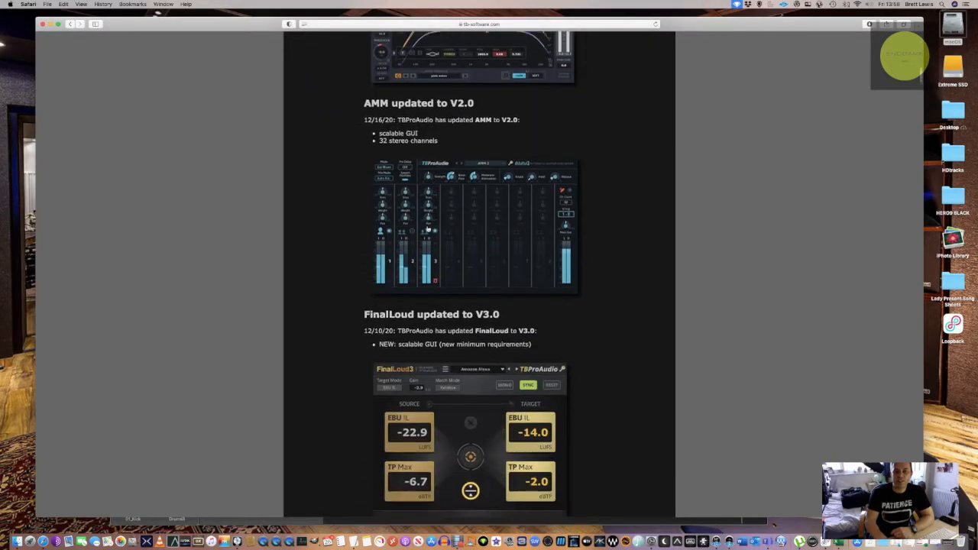
scroll(428, 227, "down", 5)
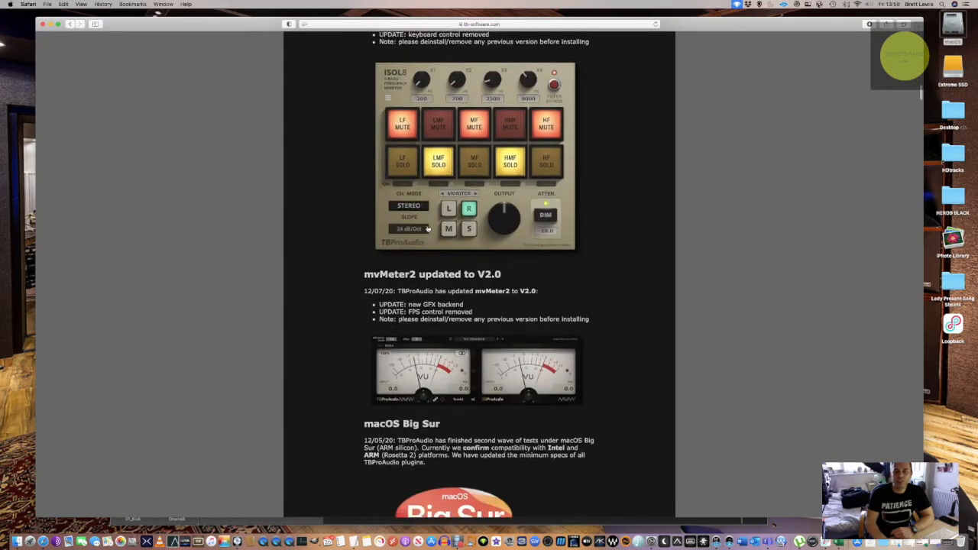
left_click(462, 272)
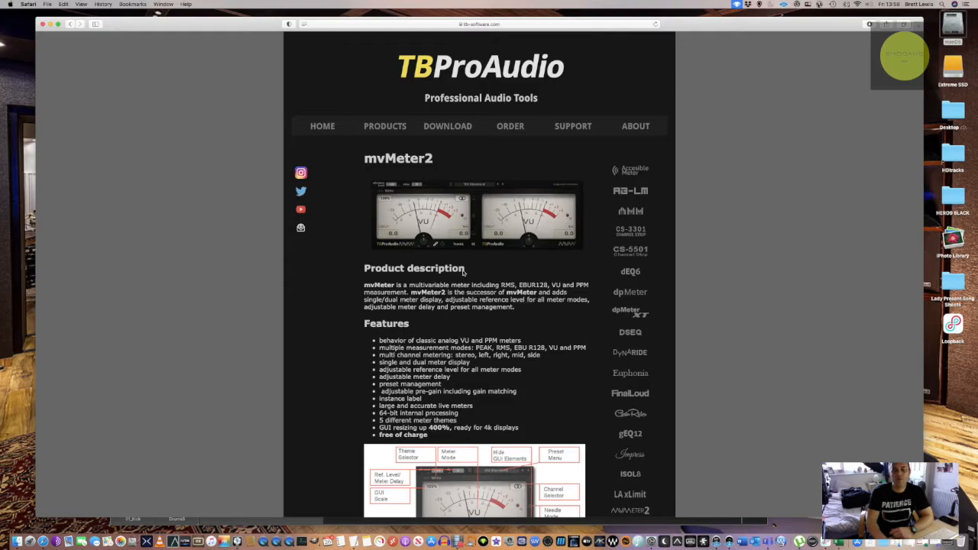
left_click(57, 24)
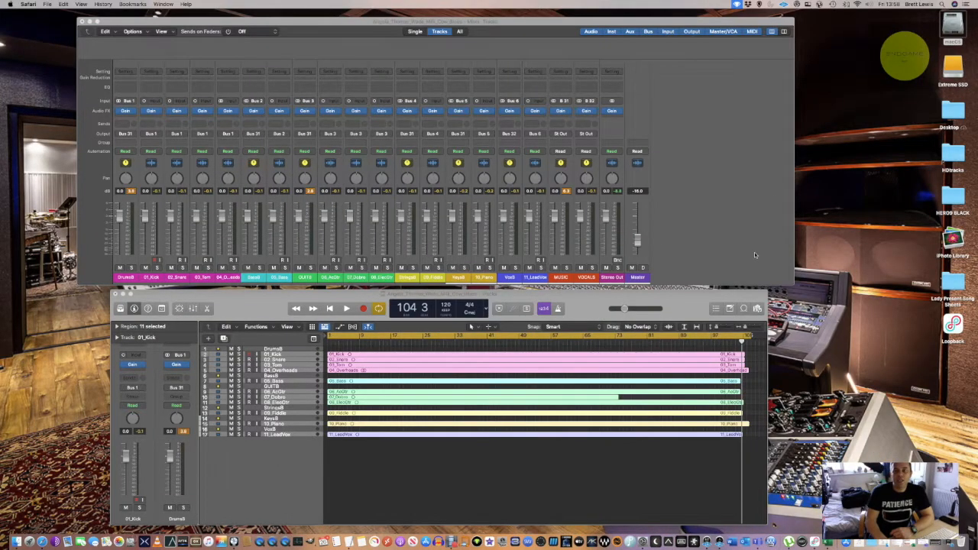
Insert TBProAudio's stereo mvMeter2 below Gain on the Stereo Out channel and return the playhead to the start of the project.
left_click(610, 115)
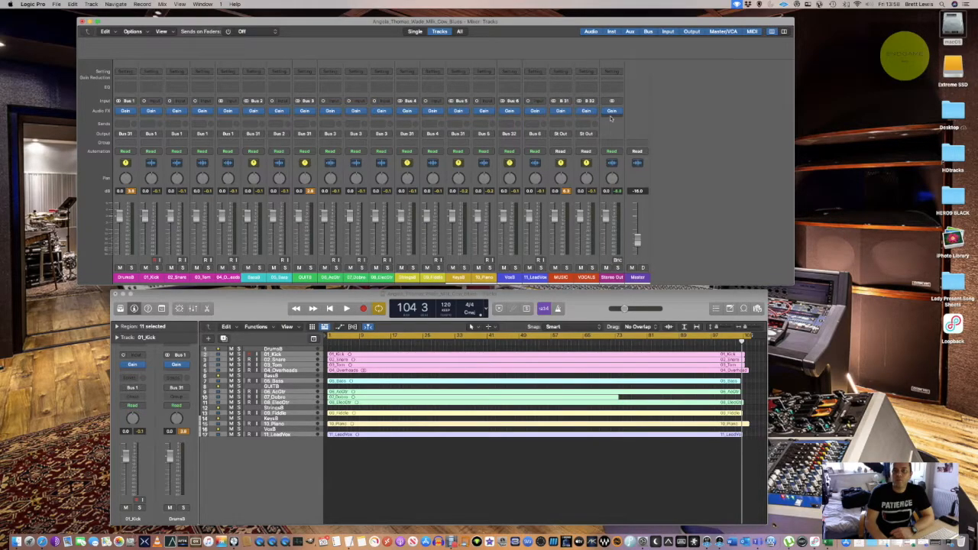
left_click(611, 116)
mouse_move(621, 276)
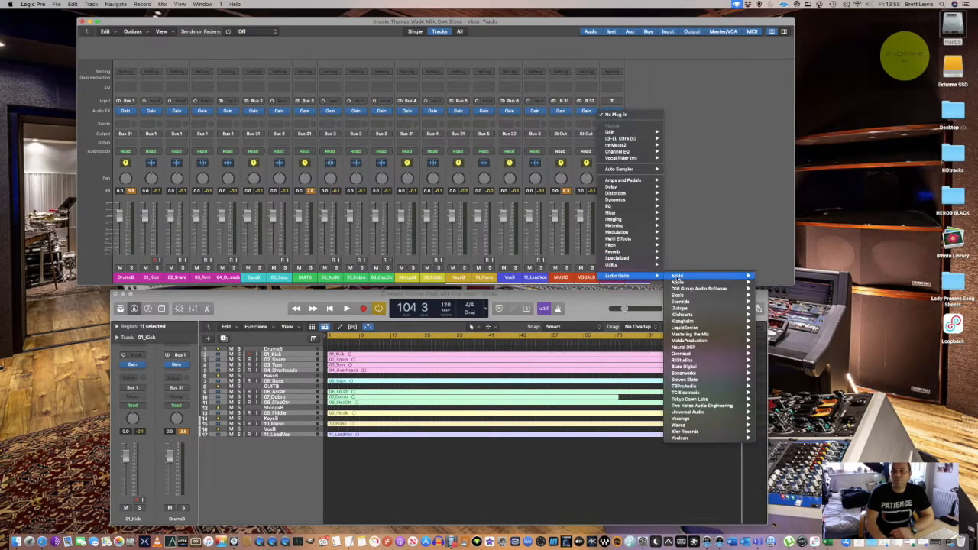
mouse_move(684, 386)
mouse_move(773, 387)
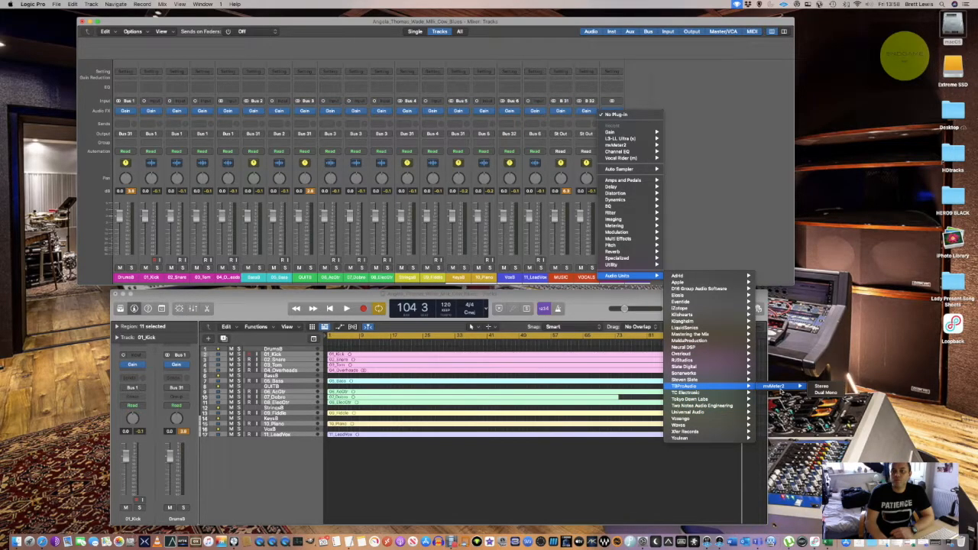
left_click(821, 387)
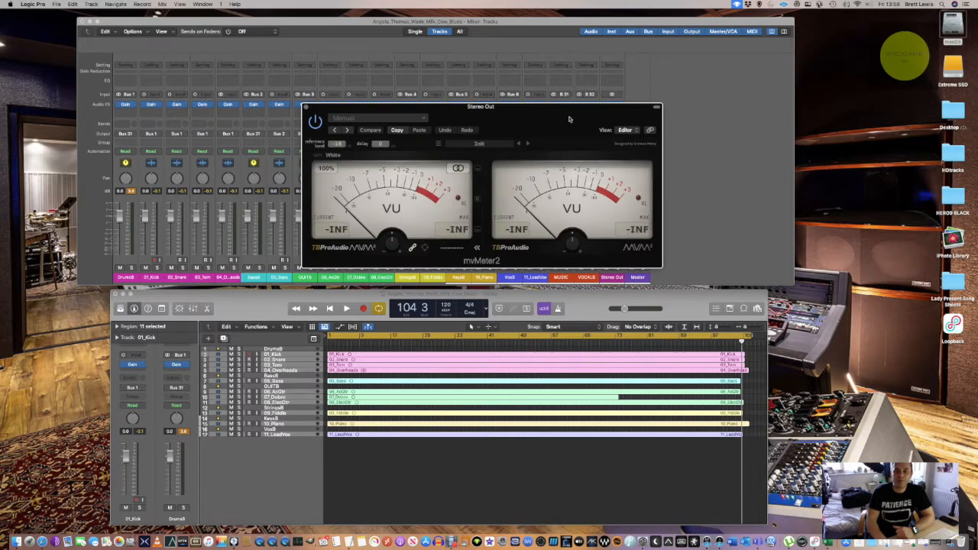
left_click_drag(561, 113, 547, 153)
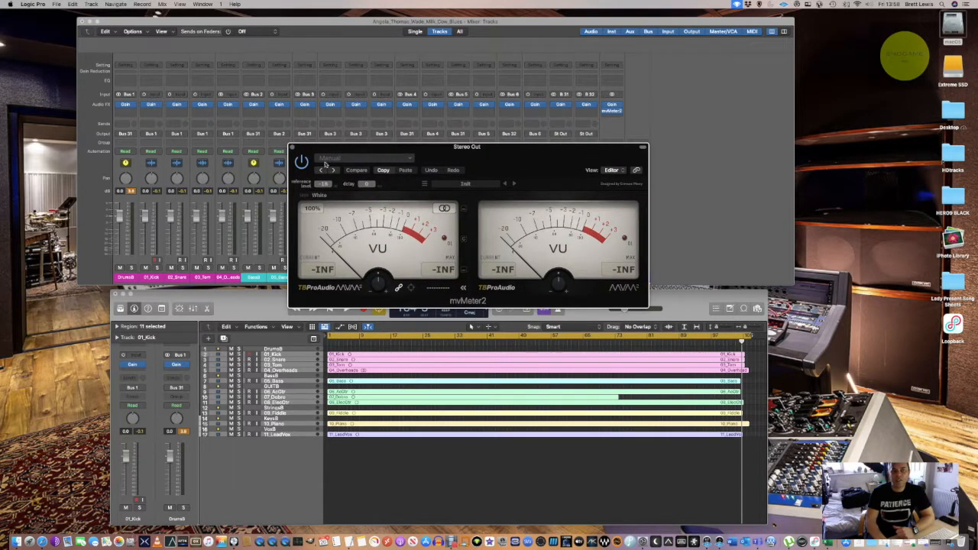
left_click(294, 147)
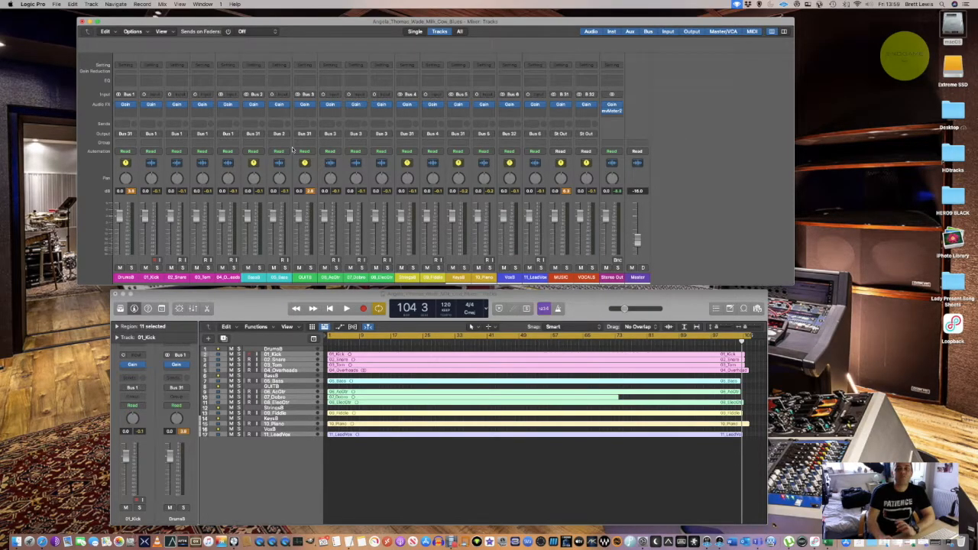
key("Return")
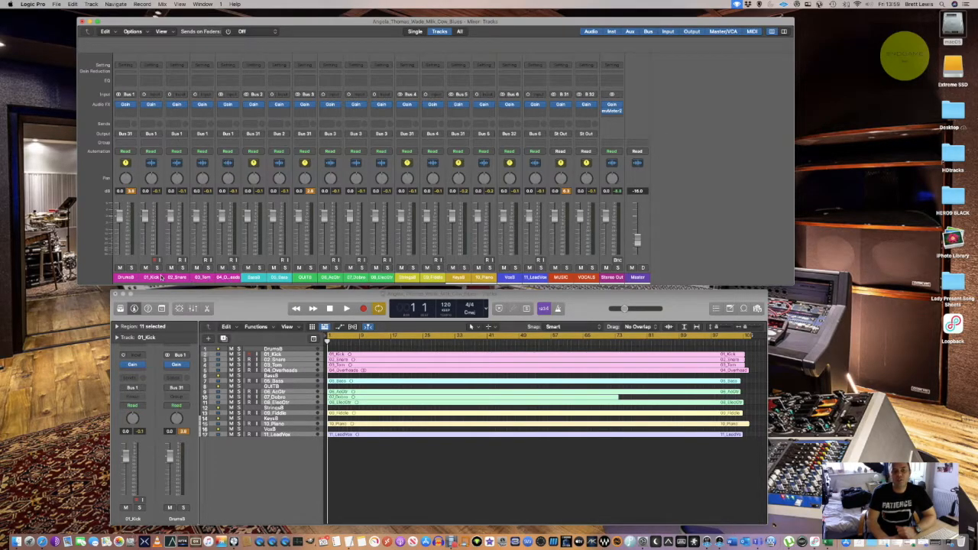
Set the Gain plug-in on the 01_Kick channel to -10 dB and close its window, keeping all mixer objects.
left_click(156, 278)
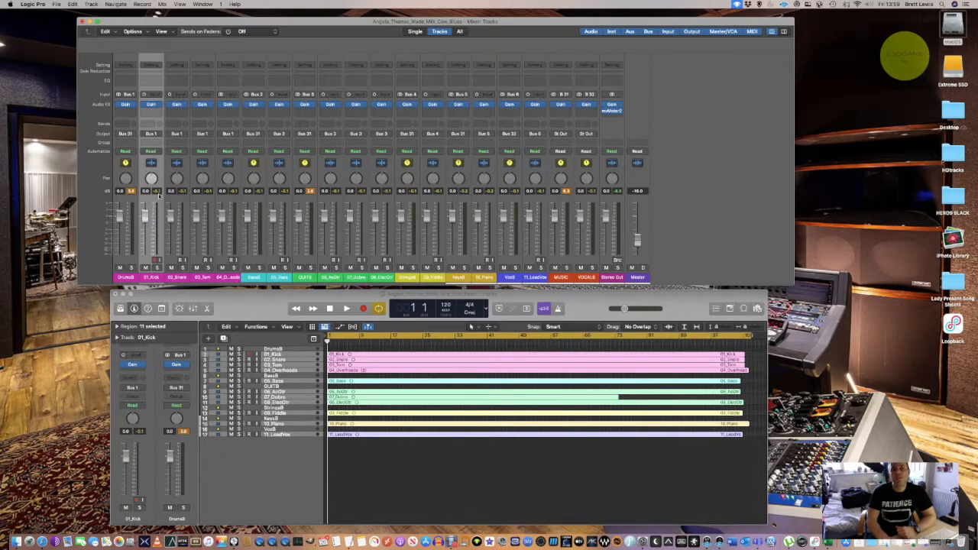
left_click(152, 104)
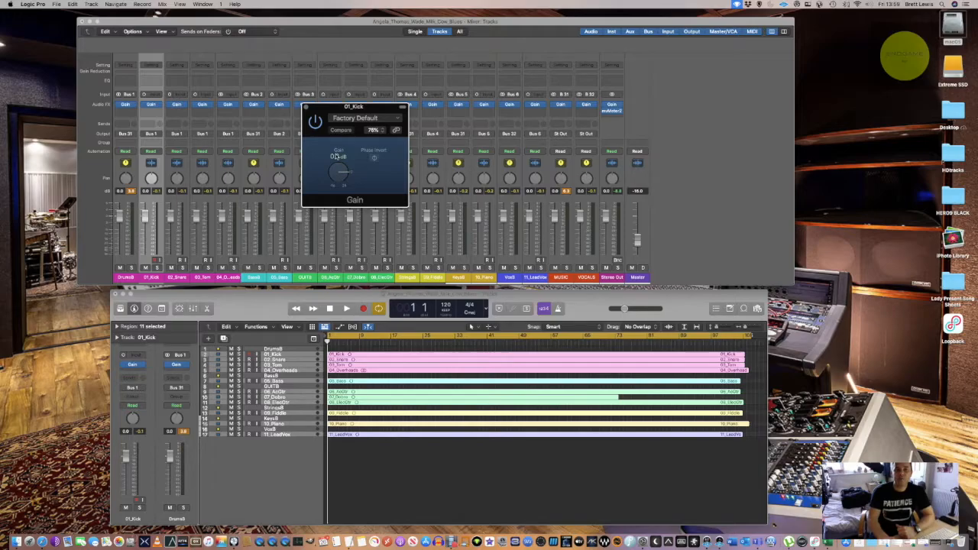
double_click(334, 156)
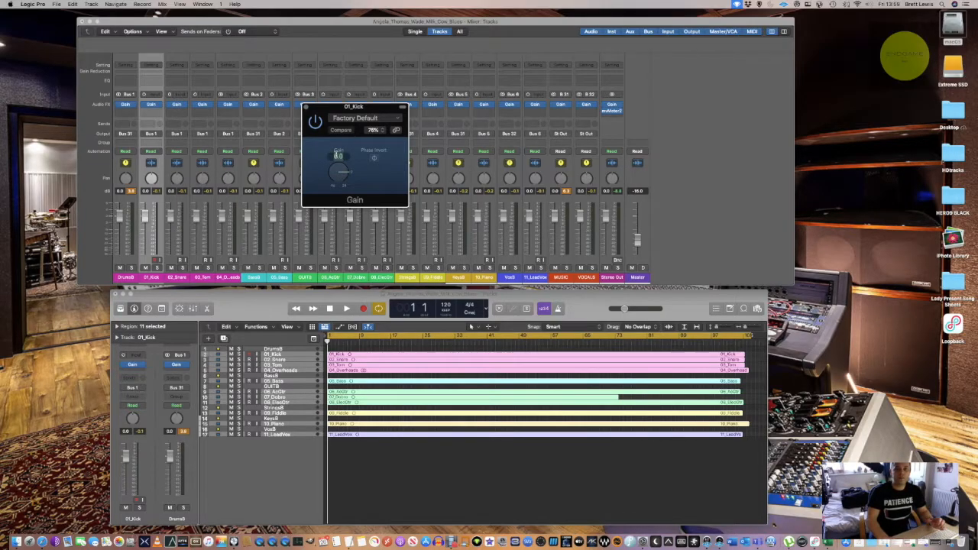
type("-10")
key("Return")
key("BackSpace")
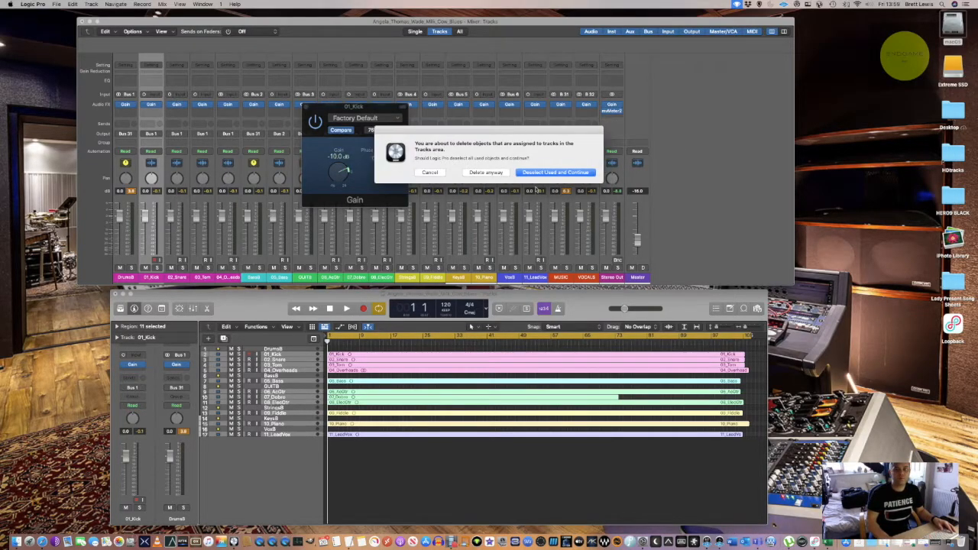
left_click(432, 173)
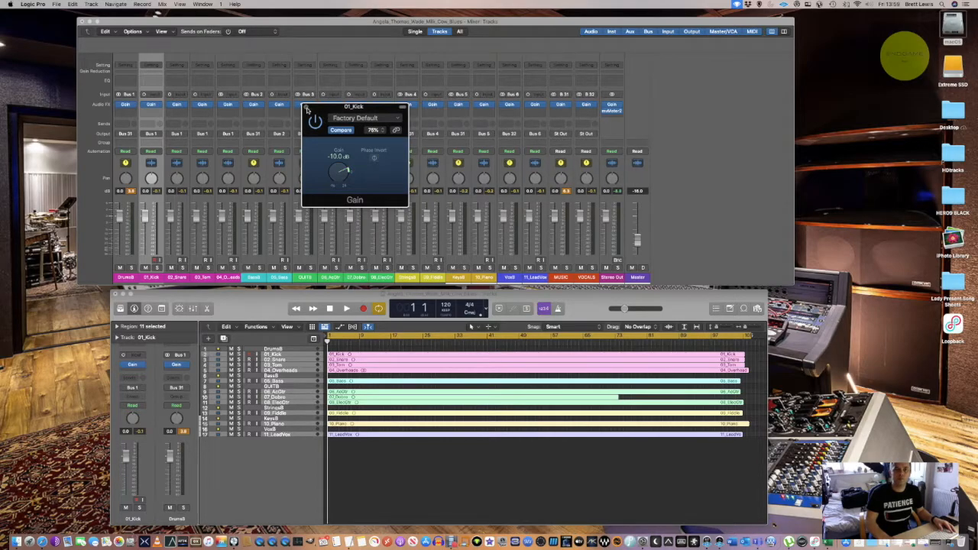
left_click(307, 107)
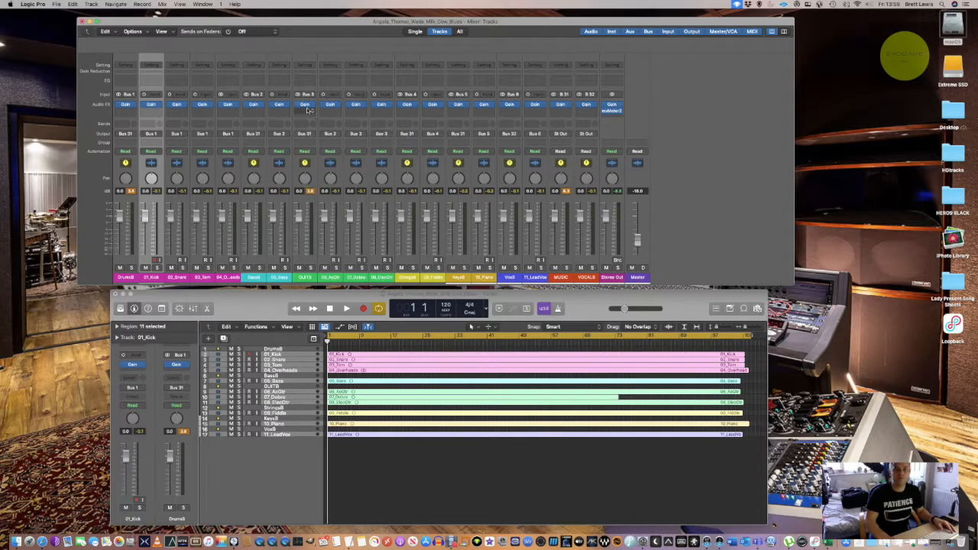
Set the Gain plug-in on the 02_Snare channel to -10 dB and close its window.
left_click(178, 276)
left_click(184, 104)
left_click(173, 106)
left_click(178, 105)
double_click(335, 156)
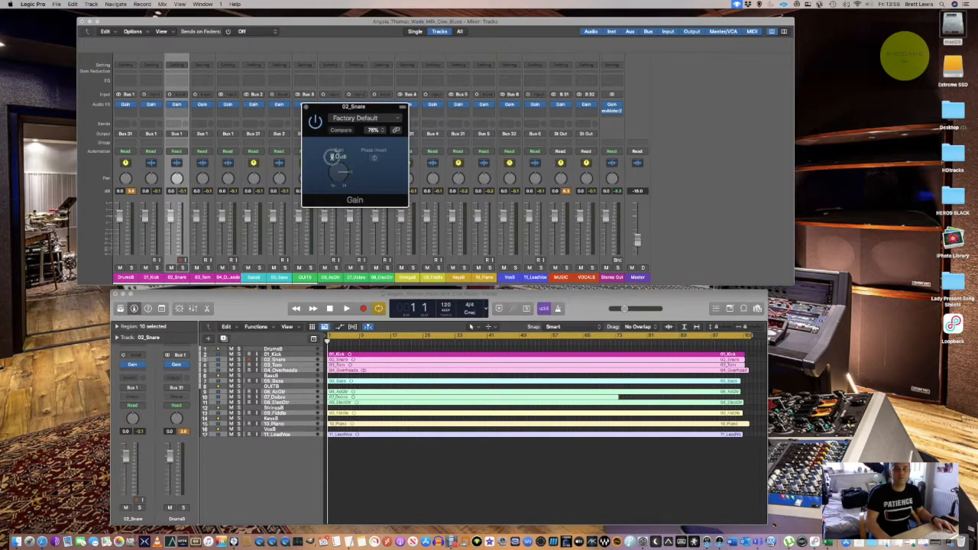
type("-12")
key("Return")
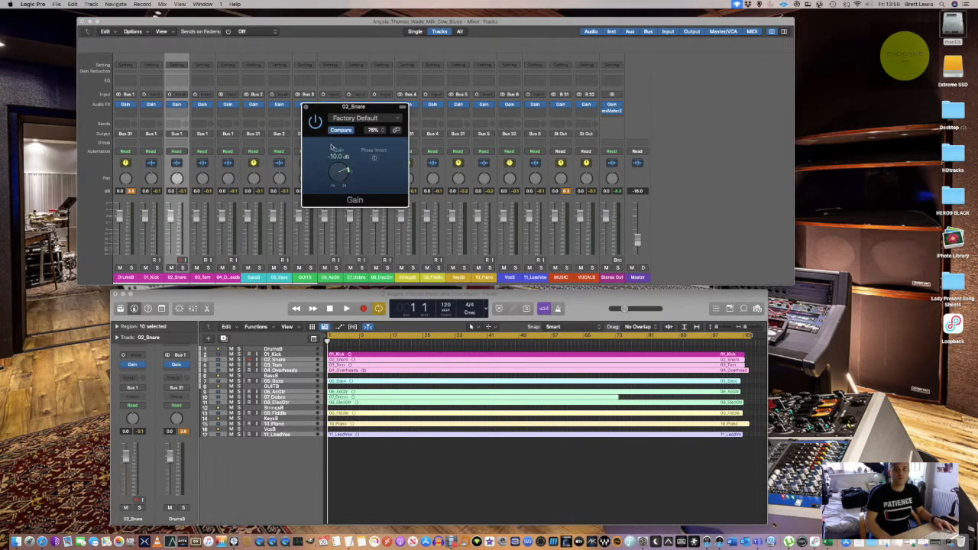
left_click(306, 107)
Set the Gain plug-in on the 03_Tom channel to -10 dB and close its window.
left_click(202, 122)
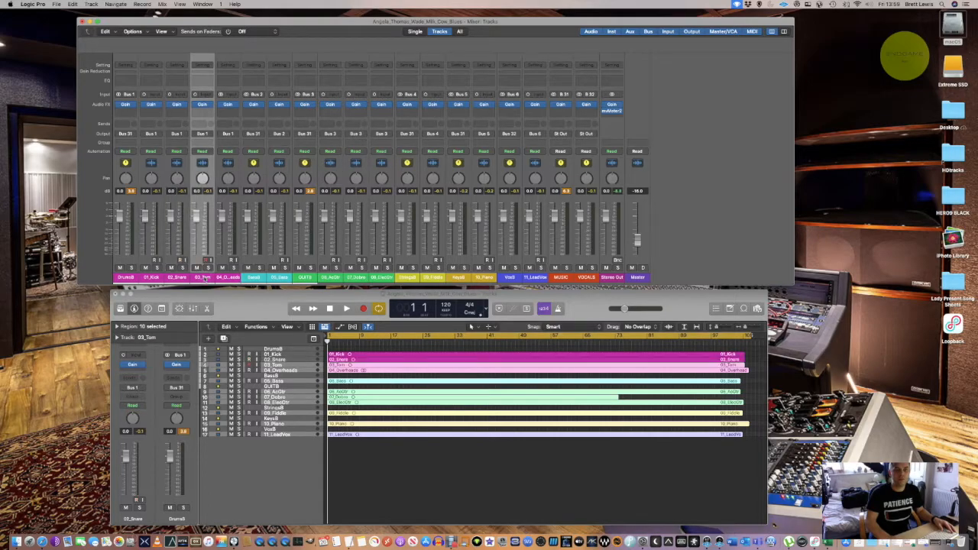
left_click(204, 104)
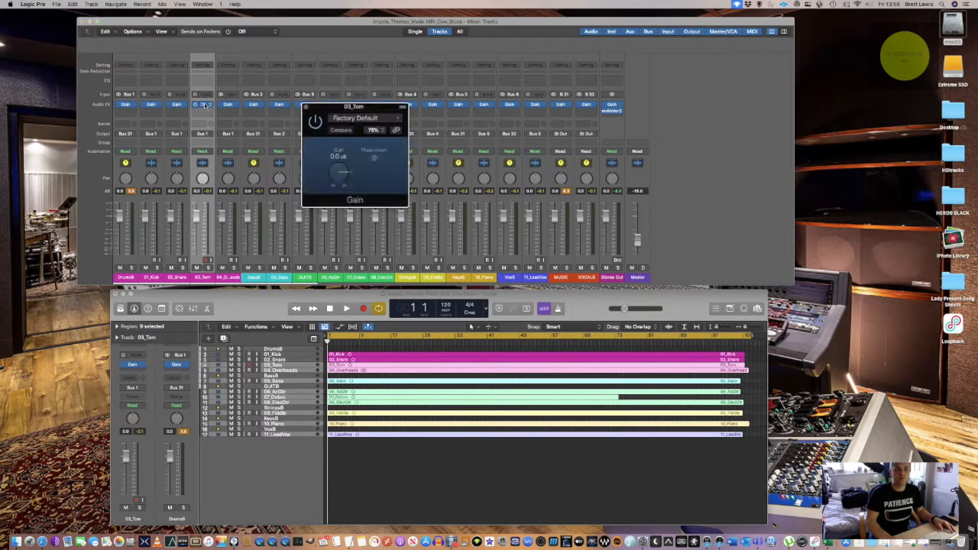
double_click(338, 156)
type("-10")
key("Return")
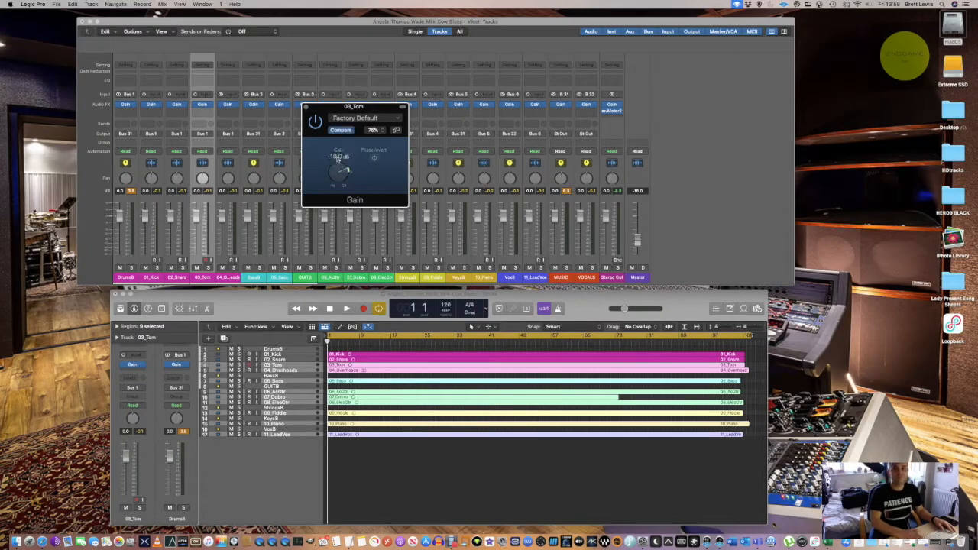
left_click(305, 107)
Lower the gain in the Gain plug-in on the 04_Overheads channel and close its window.
left_click(231, 277)
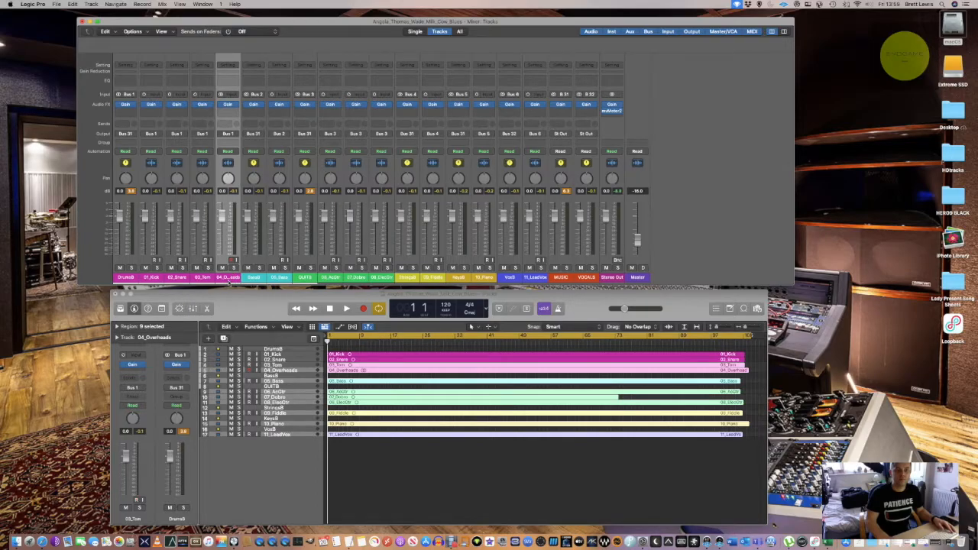
left_click(227, 105)
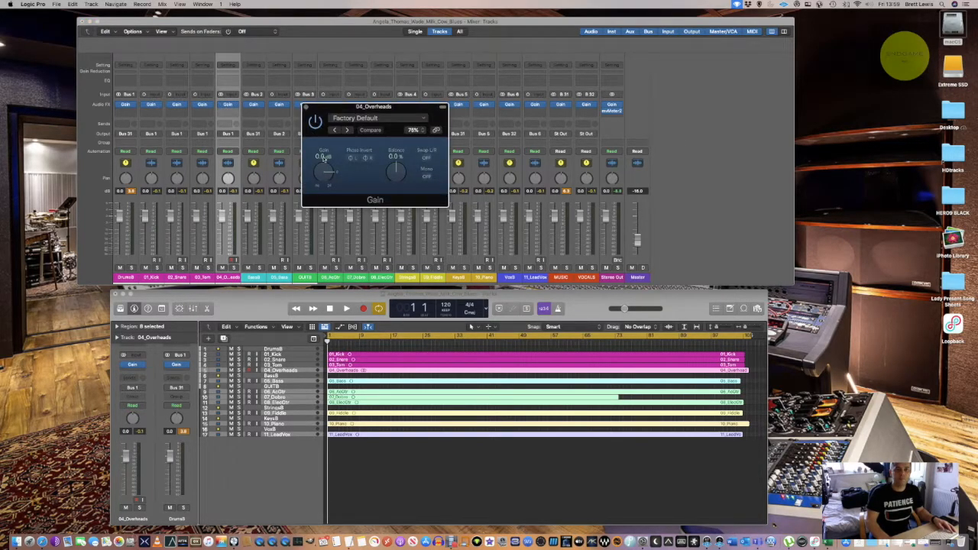
left_click_drag(323, 157, 323, 183)
left_click(305, 106)
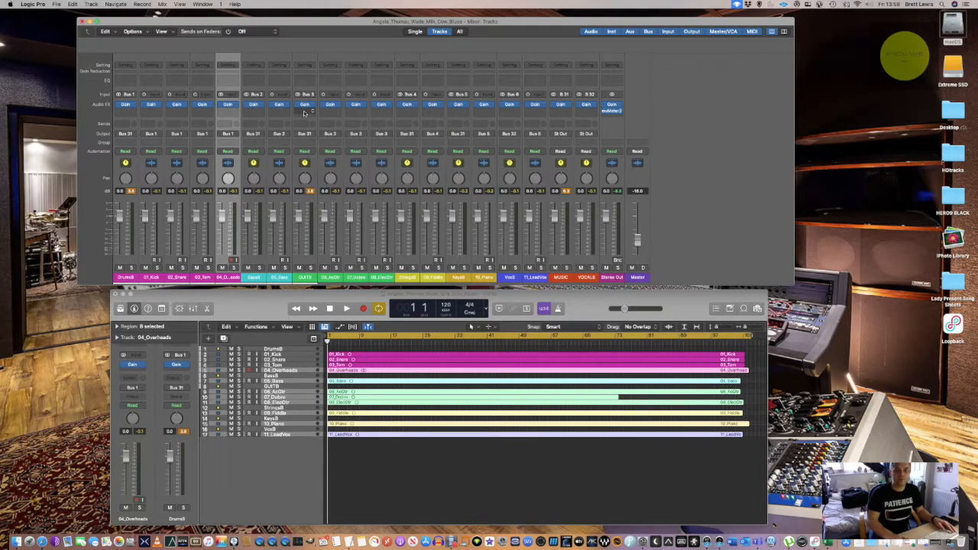
Set the Gain plug-in on the 05_Bass channel to -10 dB and close its window.
left_click(281, 277)
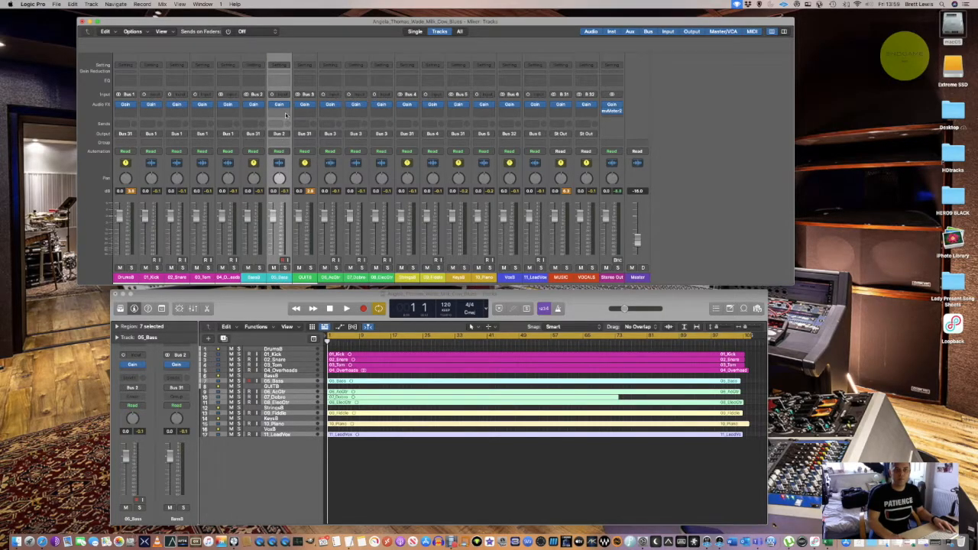
left_click(280, 104)
double_click(341, 157)
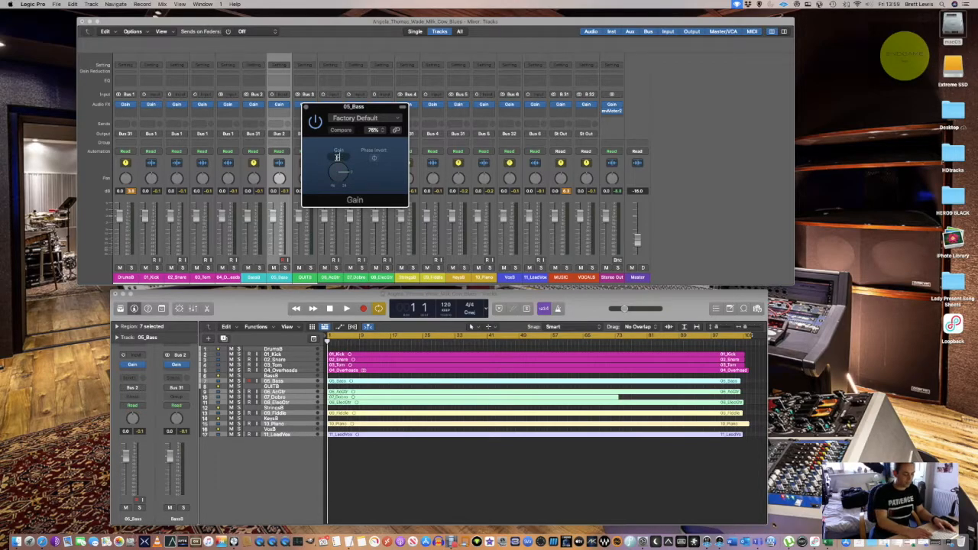
type("-10")
key("Return")
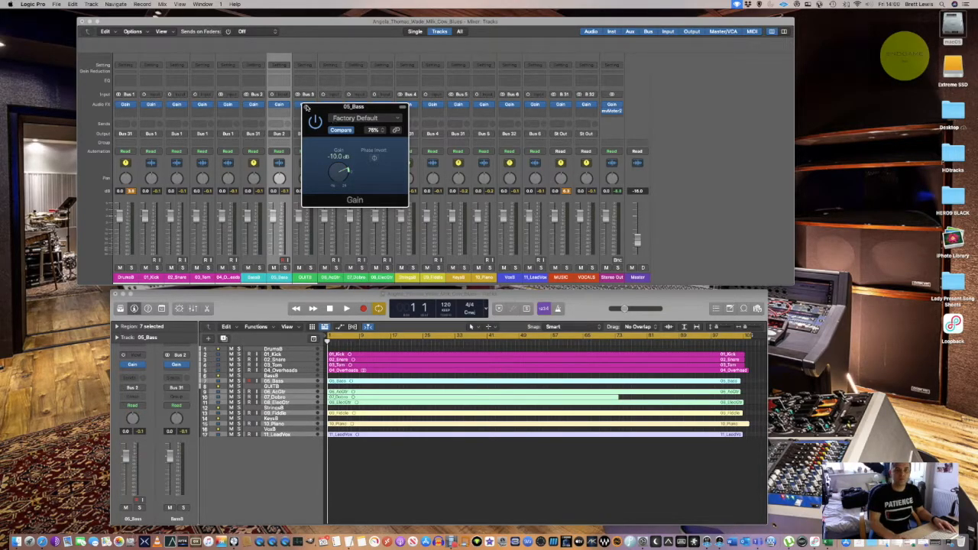
left_click(306, 108)
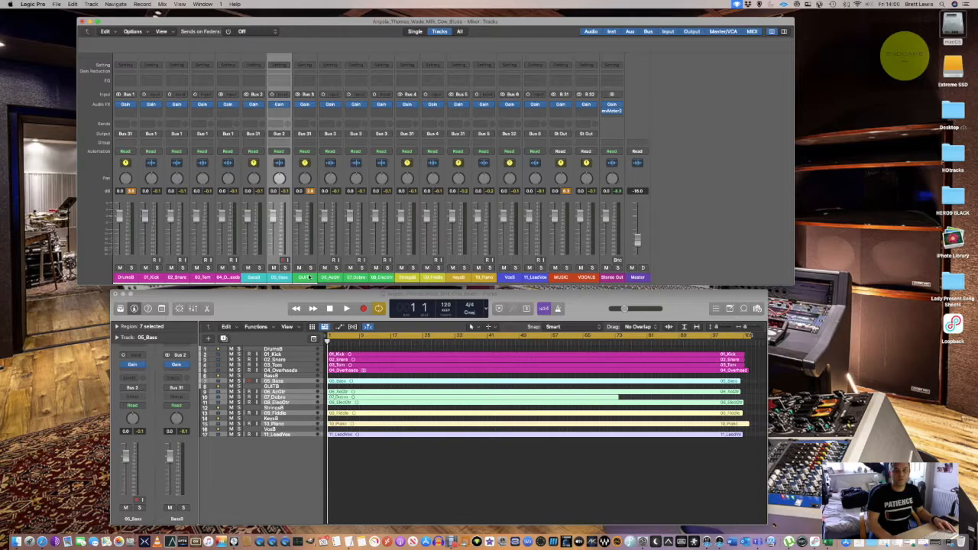
Set the Gain plug-in on the 06_AcGtr channel to -10 dB and close its window.
left_click(336, 277)
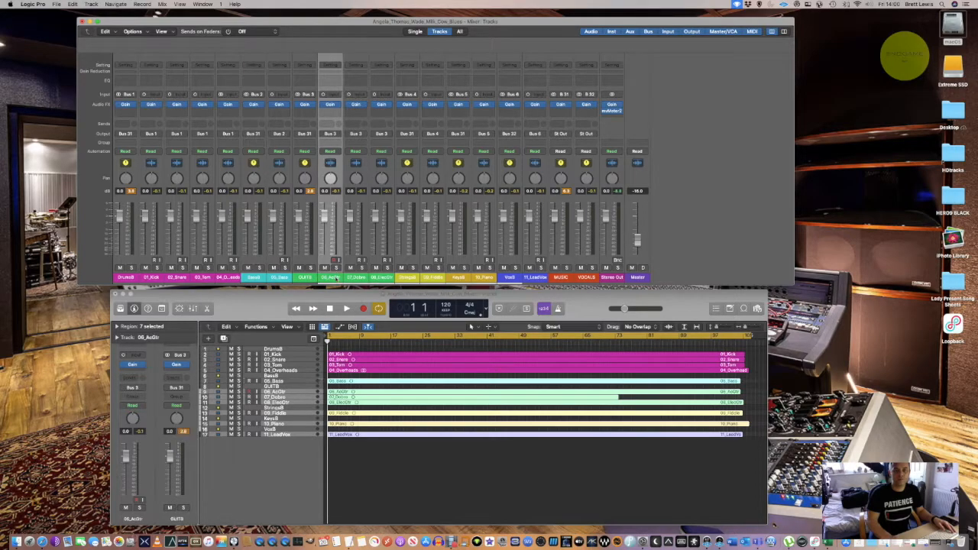
left_click(330, 105)
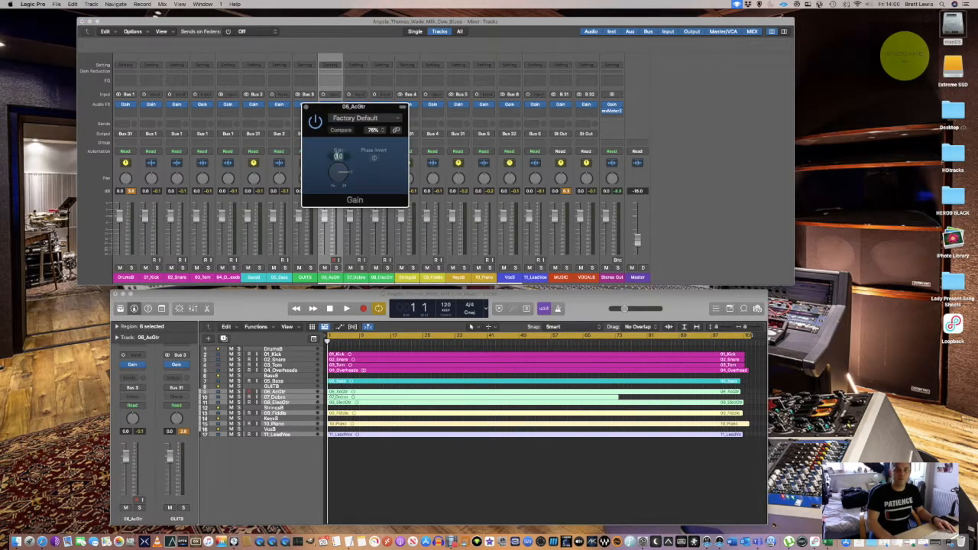
left_click_drag(337, 155, 337, 157)
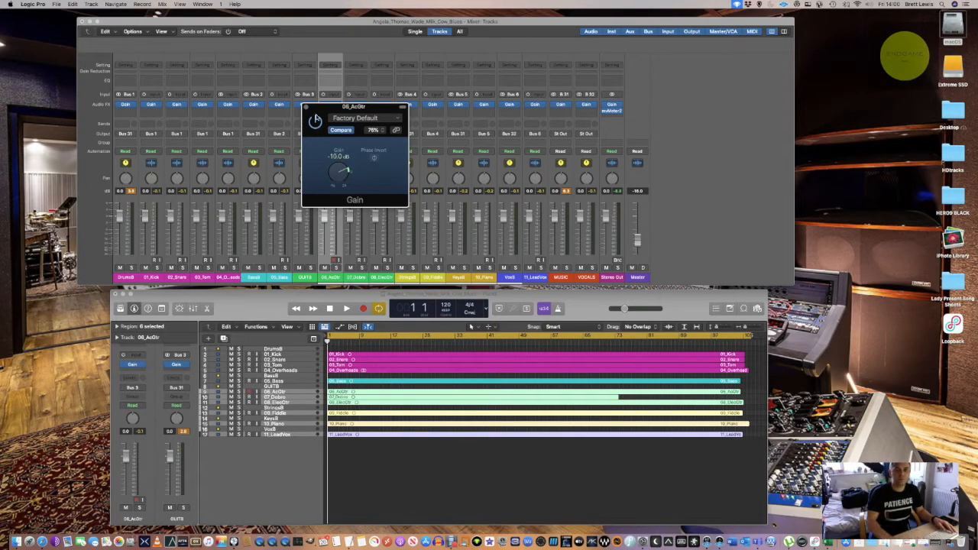
left_click(305, 107)
Set the Gain plug-in on the 07_Dobro channel to -10 dB and close its window.
left_click(362, 158)
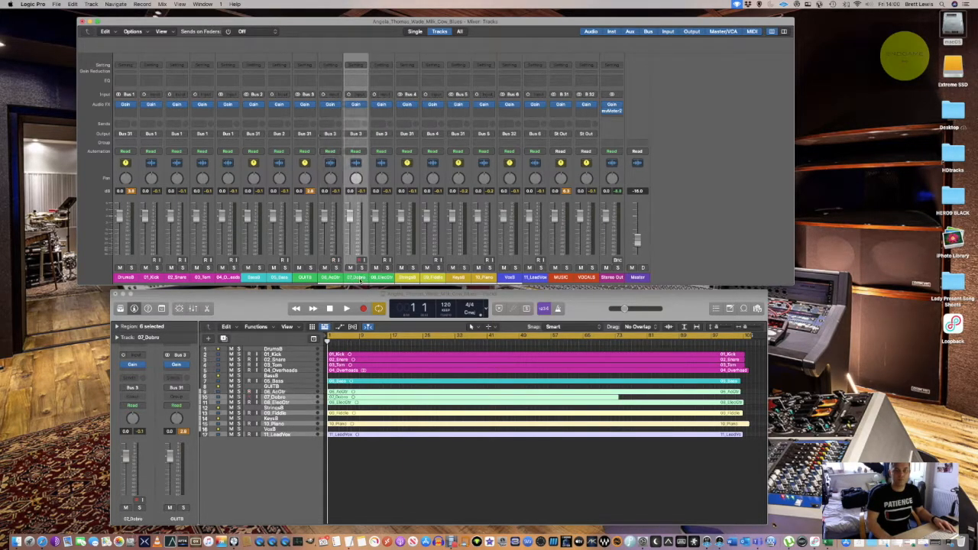
left_click(356, 104)
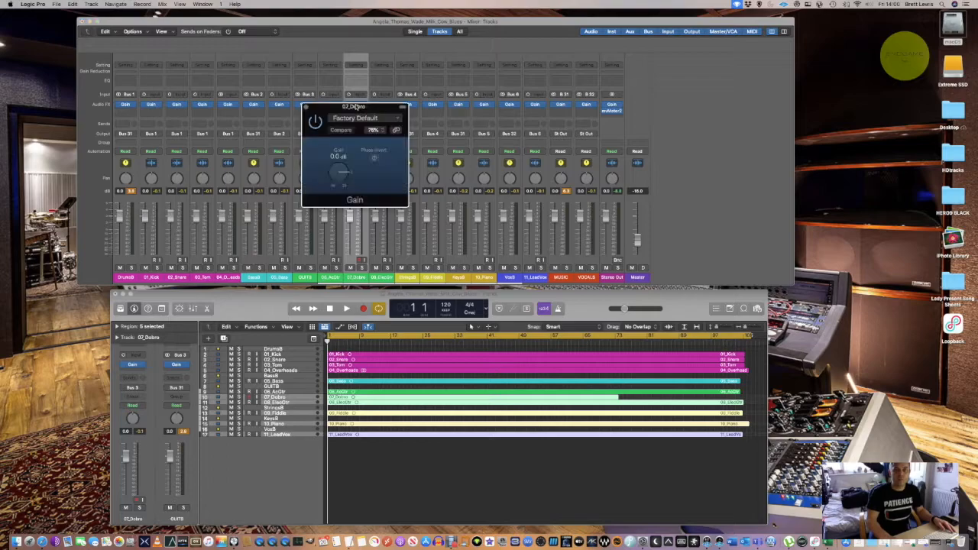
double_click(339, 157)
type("-1")
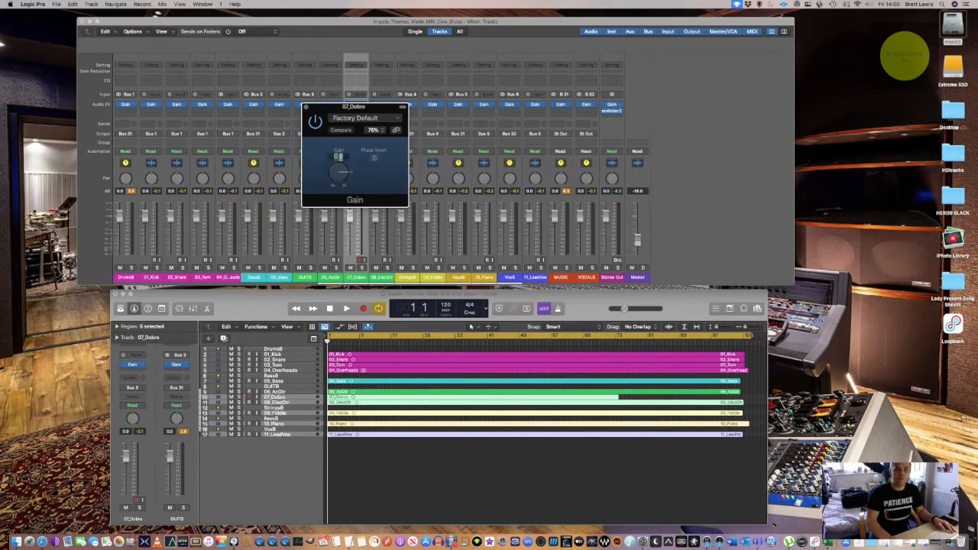
type("0")
key("Return")
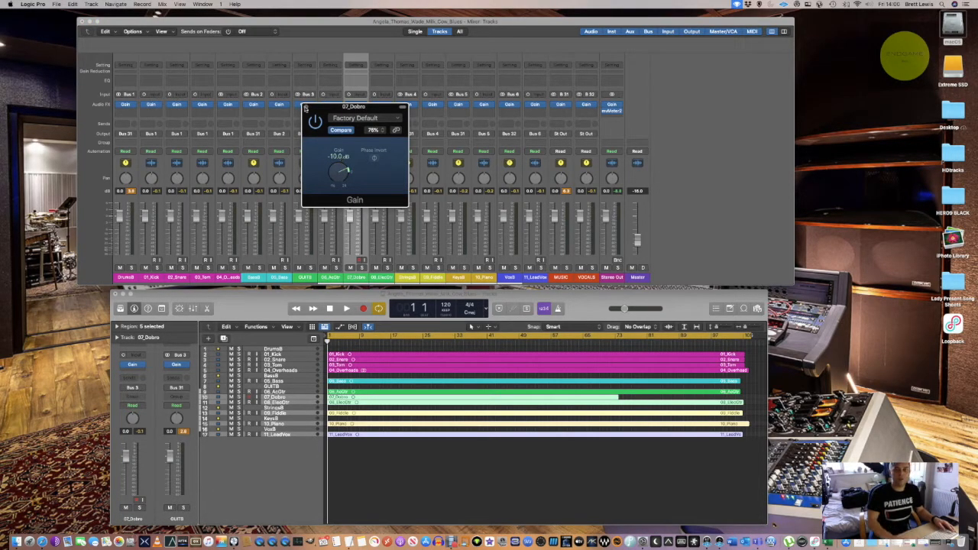
left_click(306, 108)
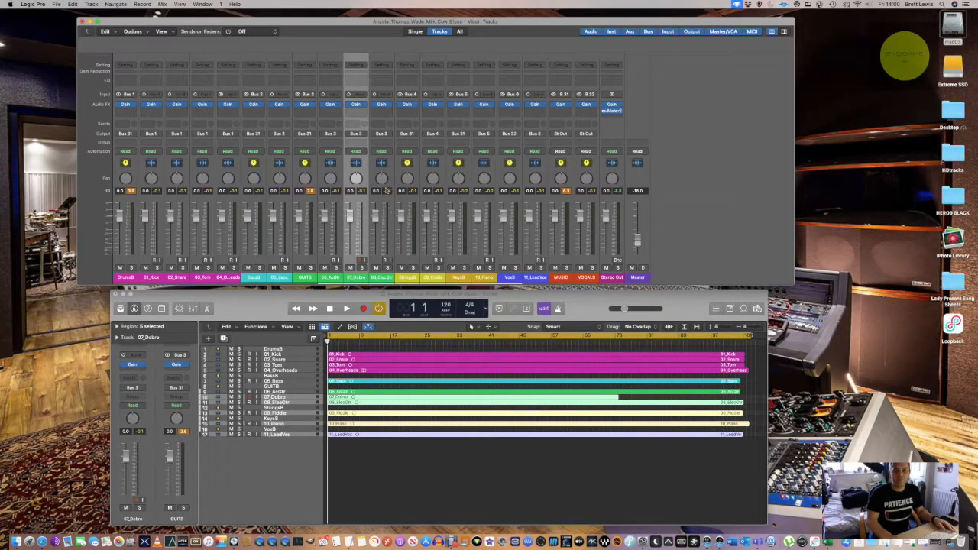
Set the Gain plug-in on the 08_ElecGtr channel to -10 dB and close its window.
left_click(381, 104)
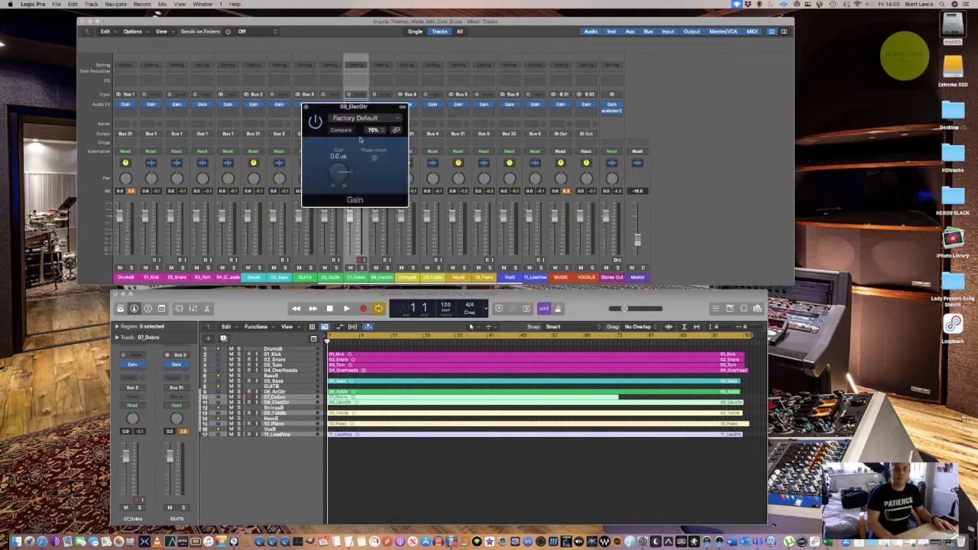
double_click(337, 156)
type("-10")
key("Return")
left_click(306, 107)
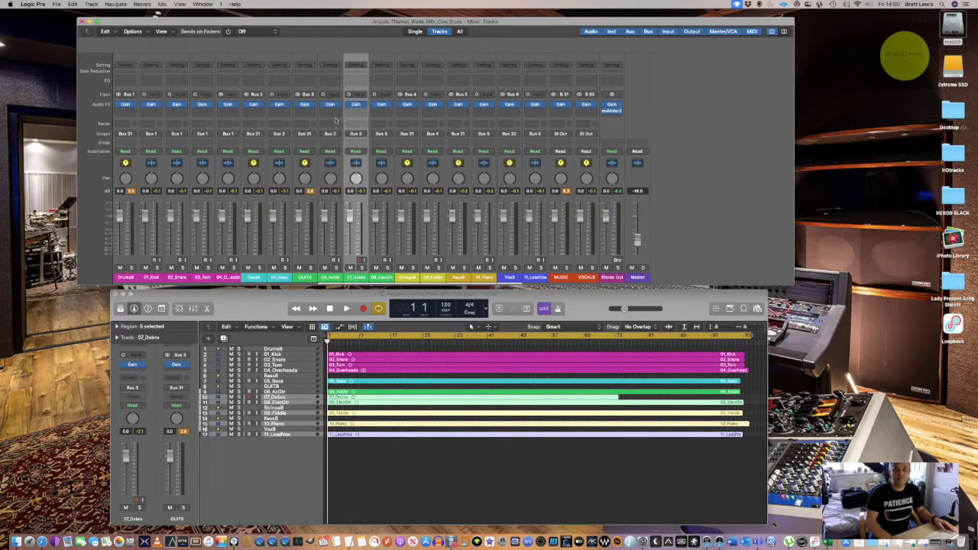
Set the Gain plug-in on the 09_Fiddle channel to -10 dB and close its window.
left_click(427, 278)
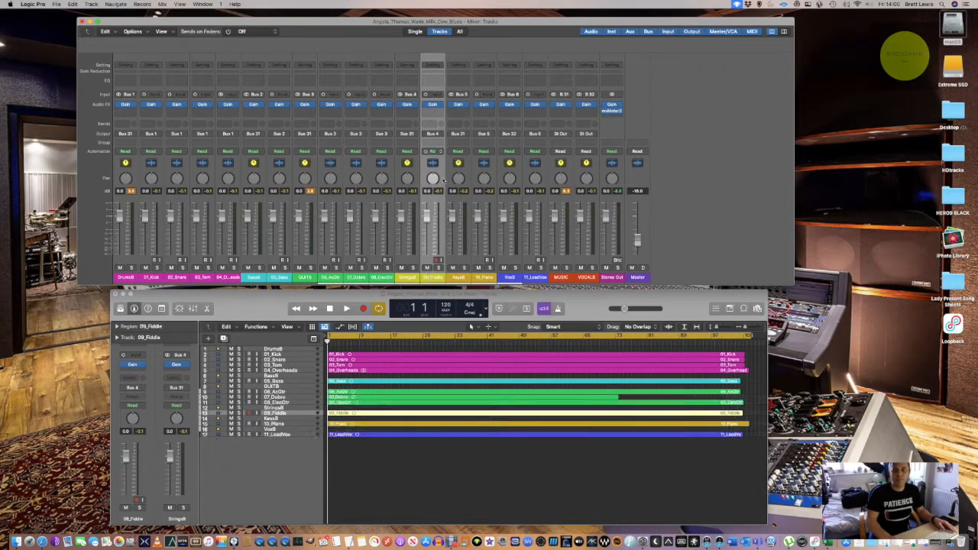
left_click(433, 104)
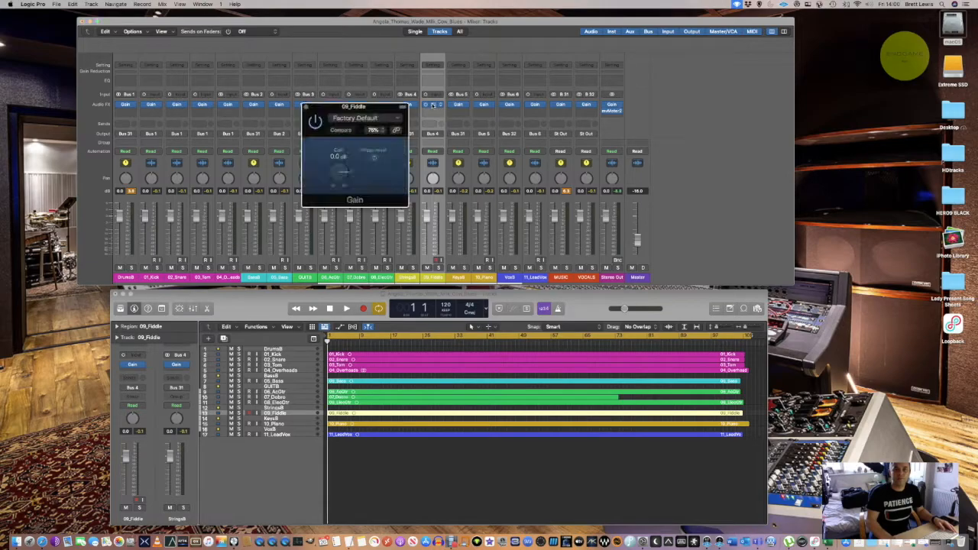
double_click(337, 156)
type("-10")
key("Return")
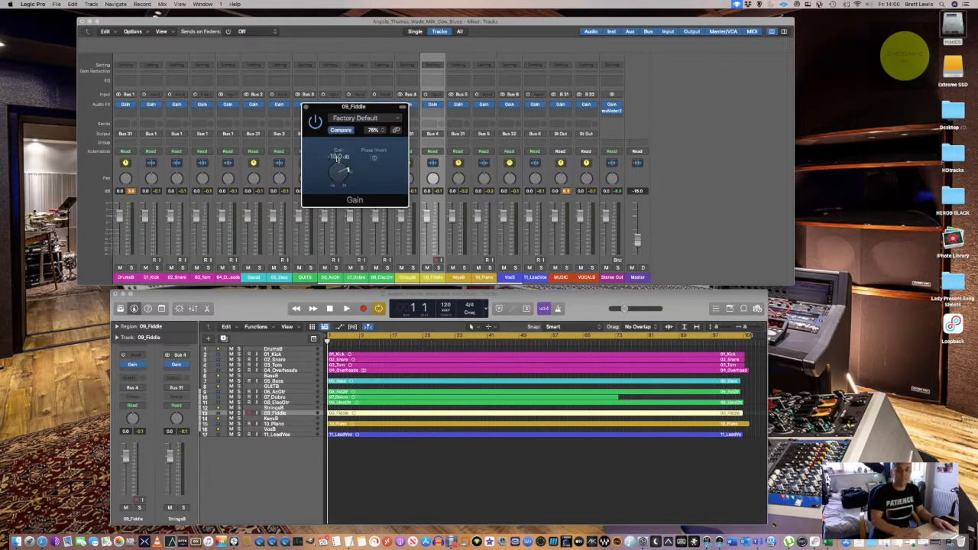
left_click(305, 107)
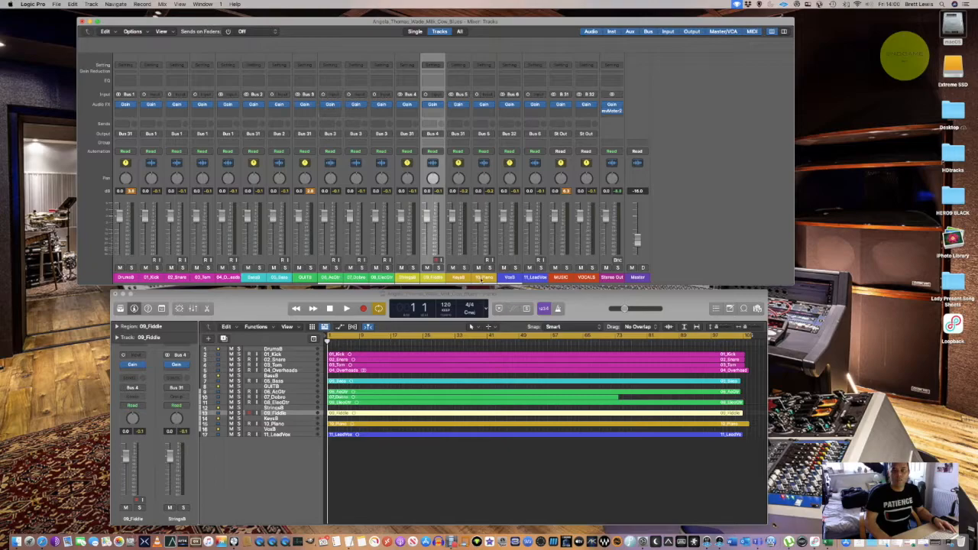
Set the Gain plug-in on the 10_Piano channel to -10 dB and close its window.
left_click(482, 241)
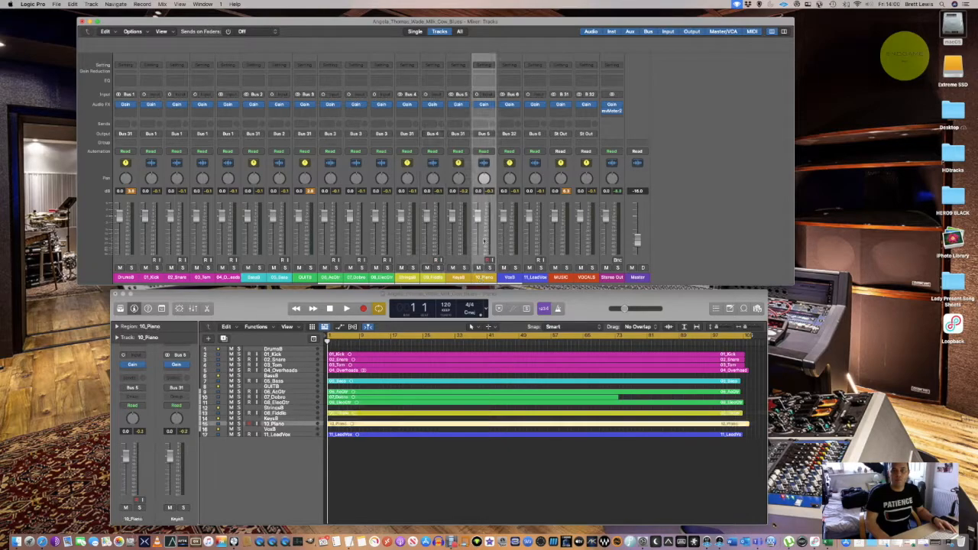
left_click(481, 104)
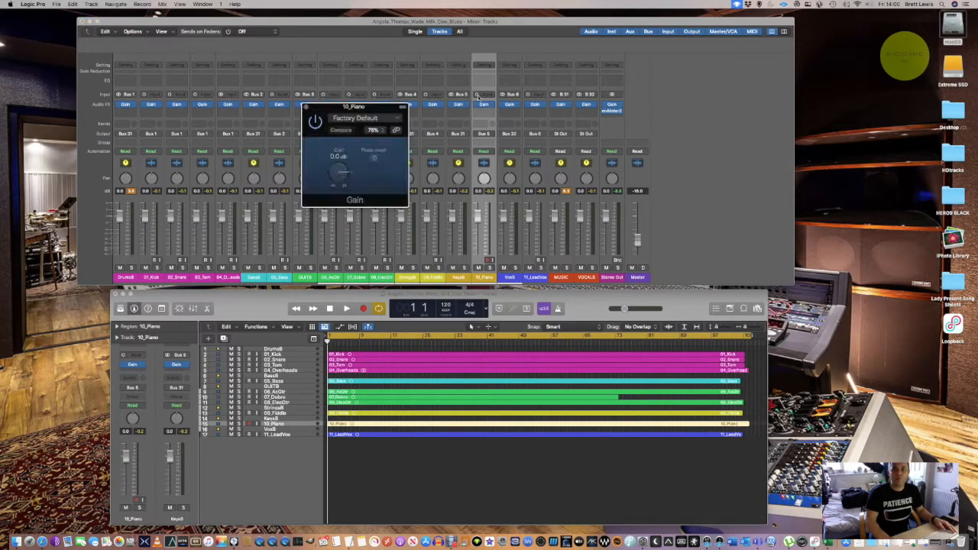
double_click(343, 156)
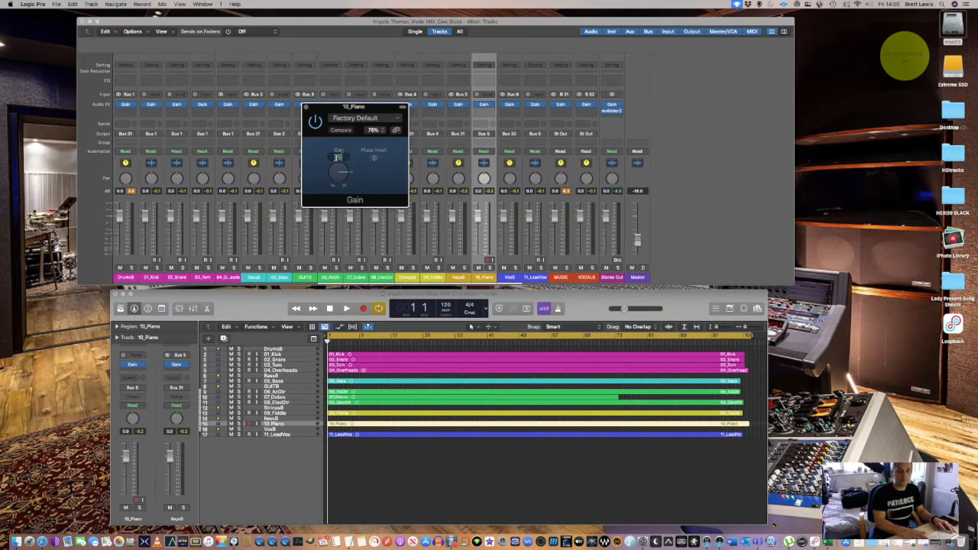
type("-10")
key("Return")
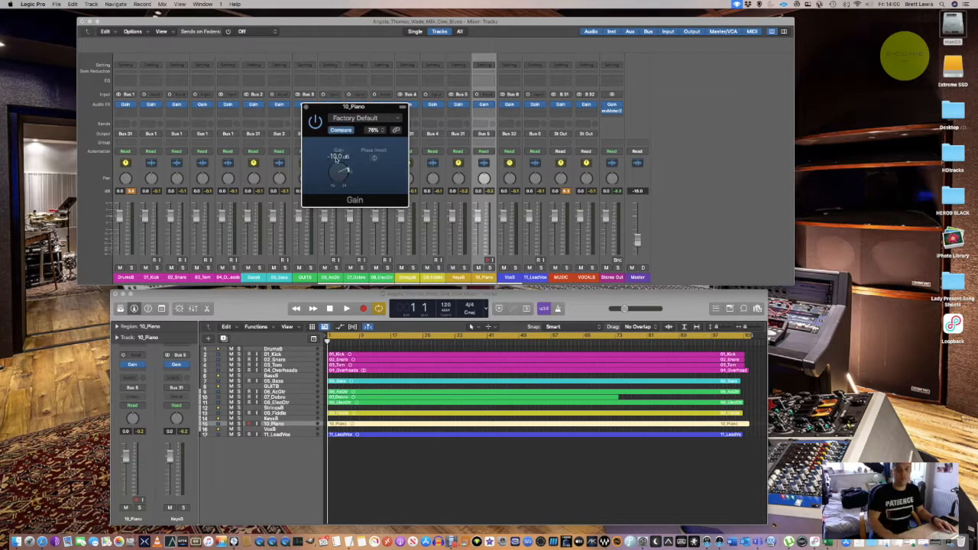
left_click(306, 108)
Set the Gain plug-in on the 11_LeadVox channel to -10 dB and close its window.
left_click(543, 197)
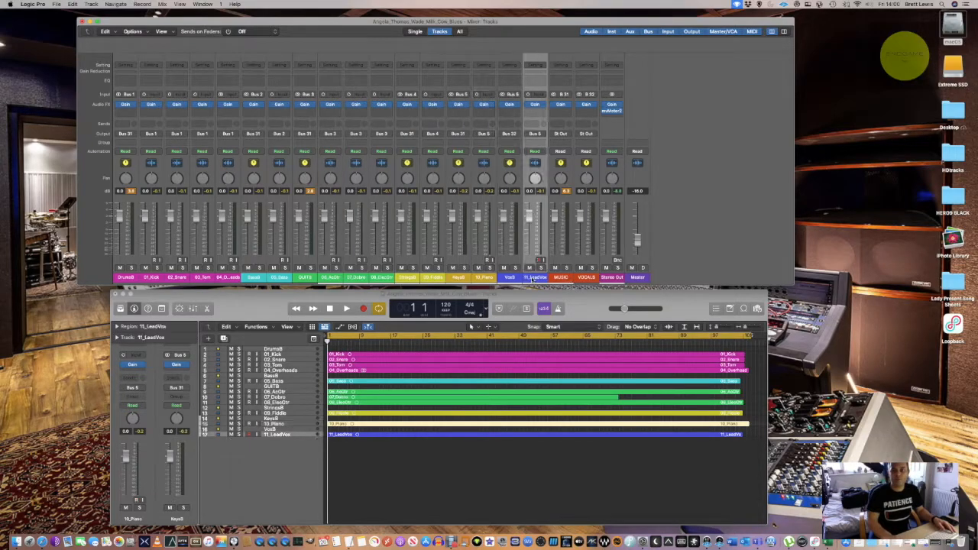
left_click(535, 104)
double_click(334, 156)
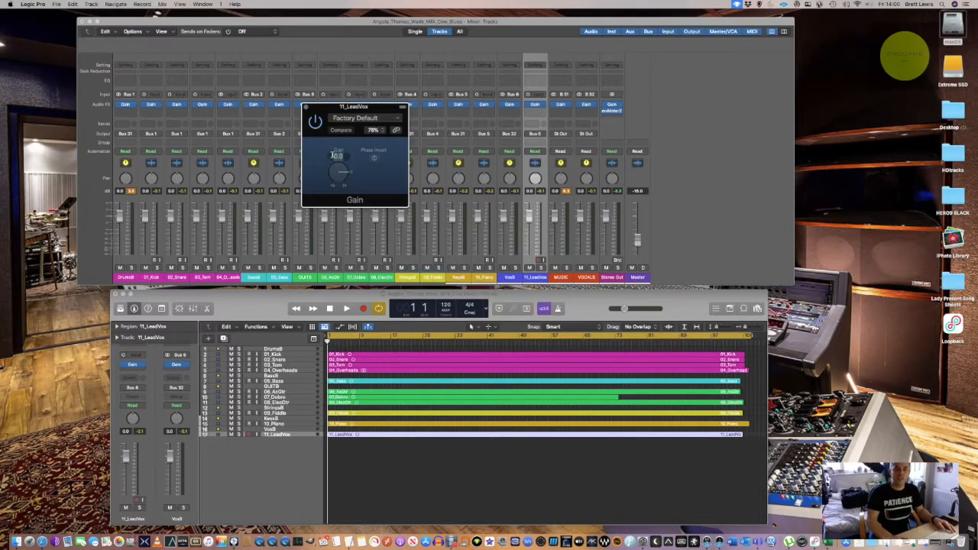
type("3")
key("Return")
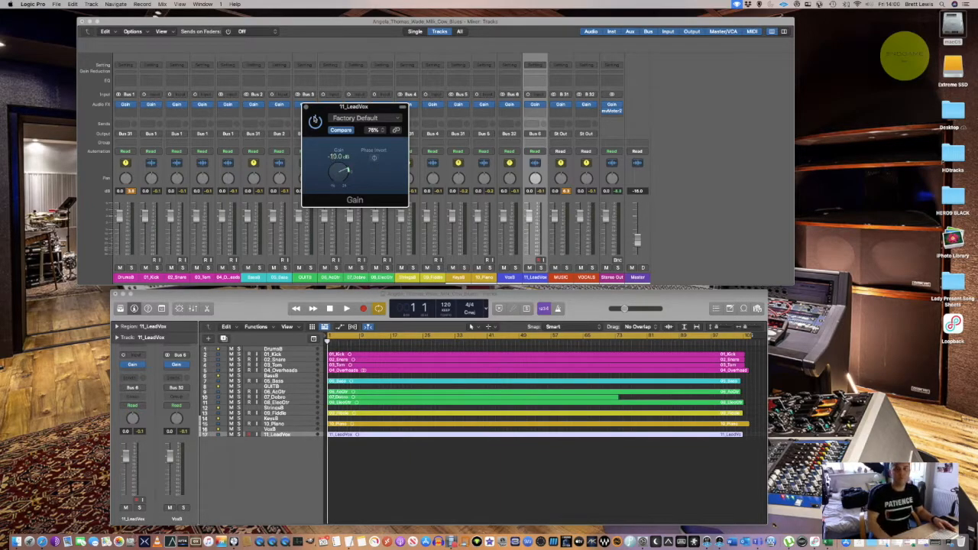
left_click(306, 107)
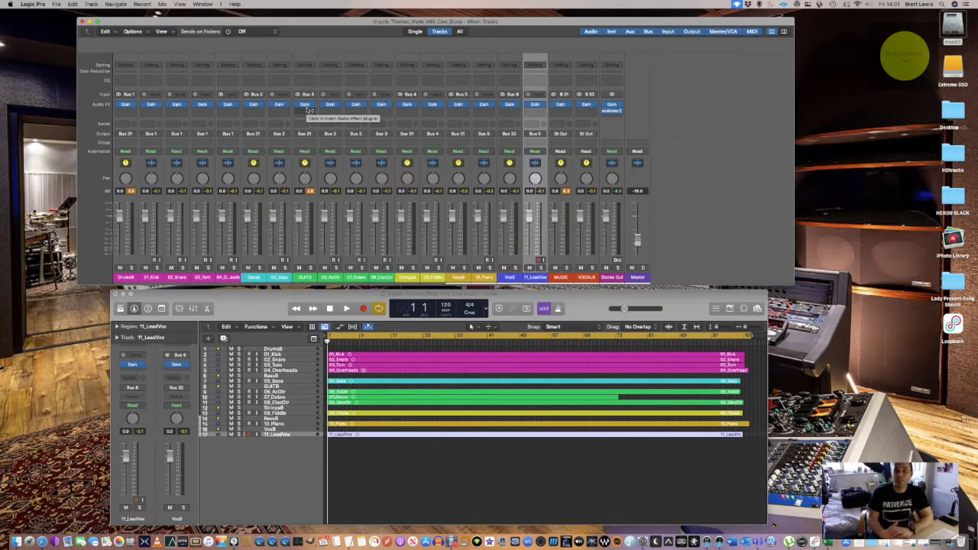
Select the MUSIC channel and play the song through to its end to check the peak levels of all channels.
left_click(560, 277)
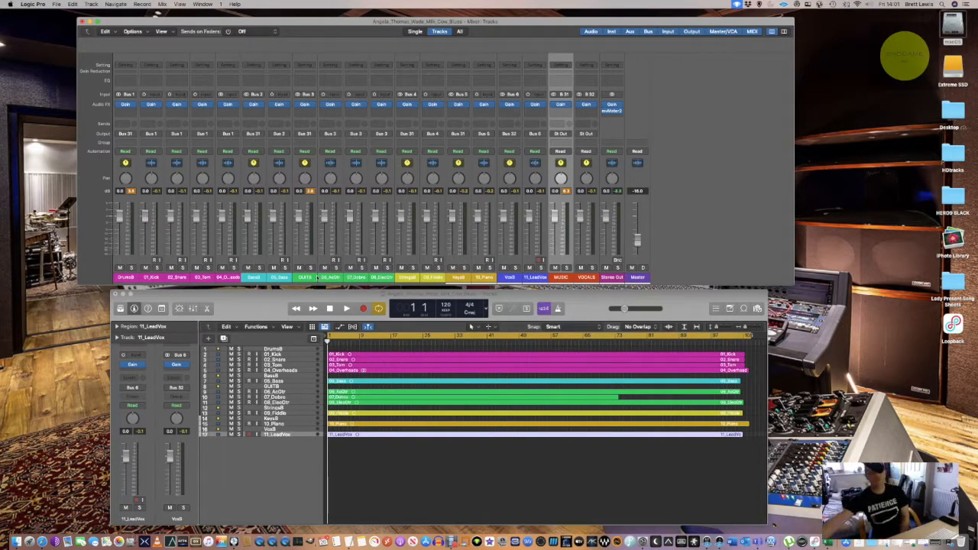
key("space")
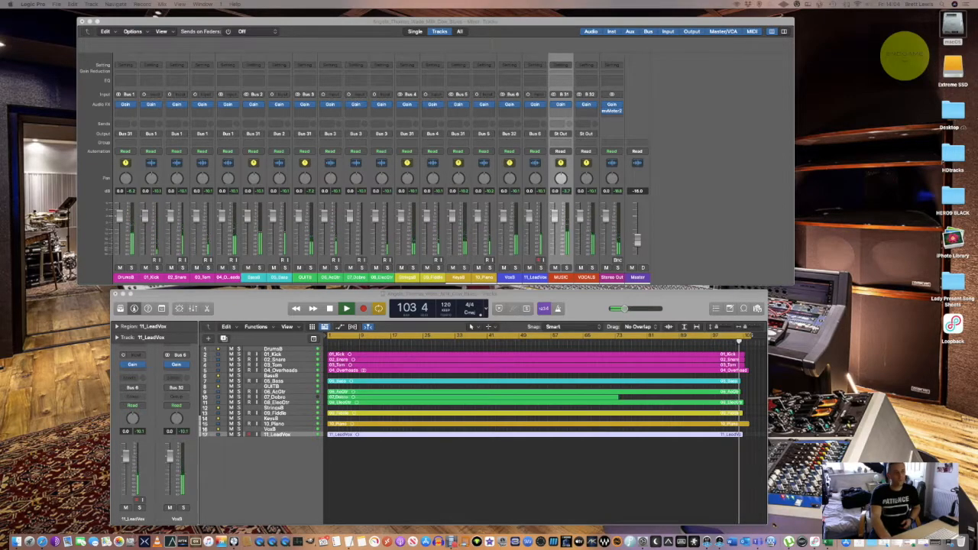
key("space")
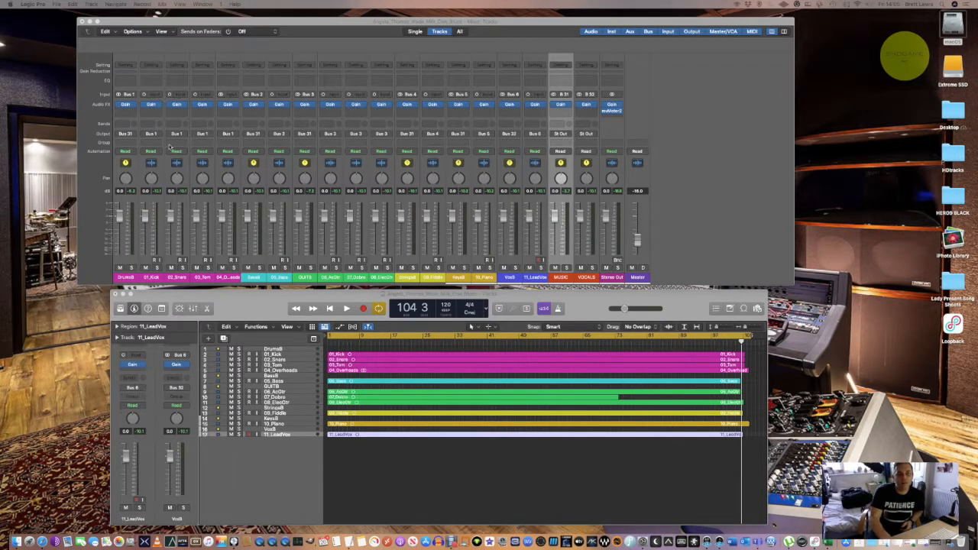
Set the Gain plug-in on the drum bus to -3.8 dB and close its window.
left_click(124, 279)
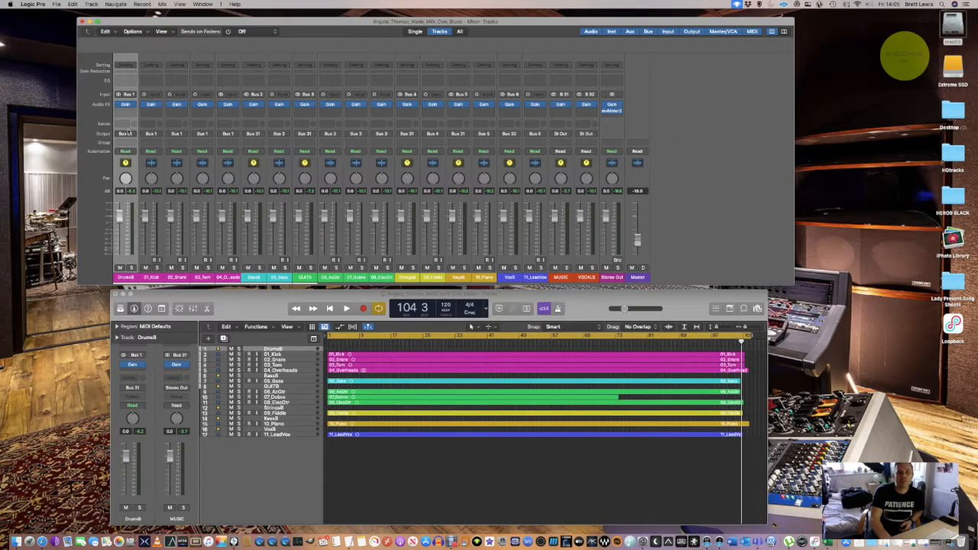
left_click(126, 104)
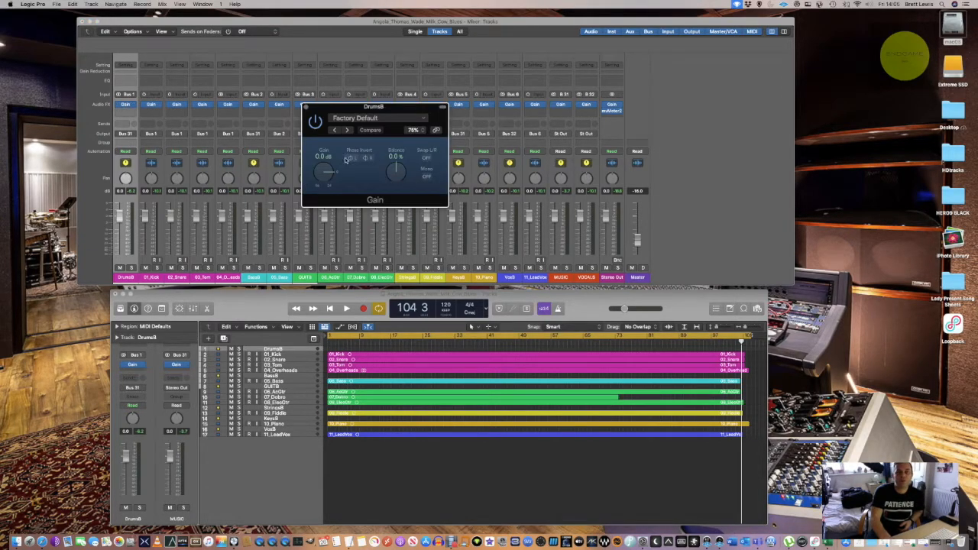
double_click(318, 157)
type("-")
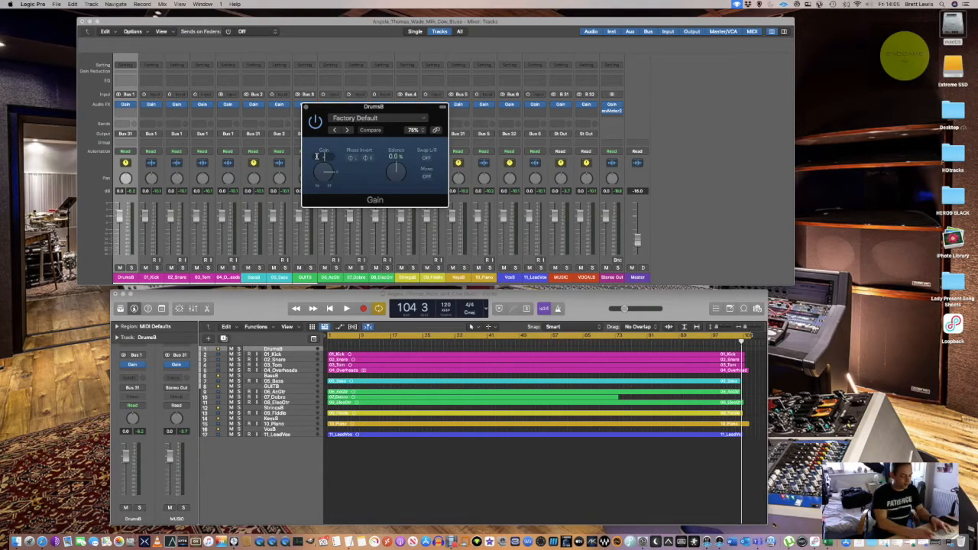
type("3.8")
key("Return")
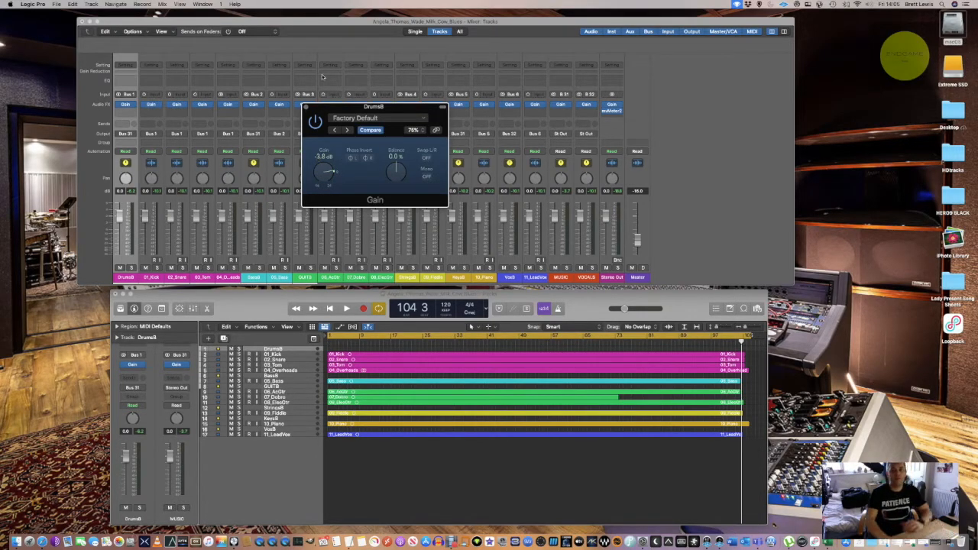
left_click(306, 107)
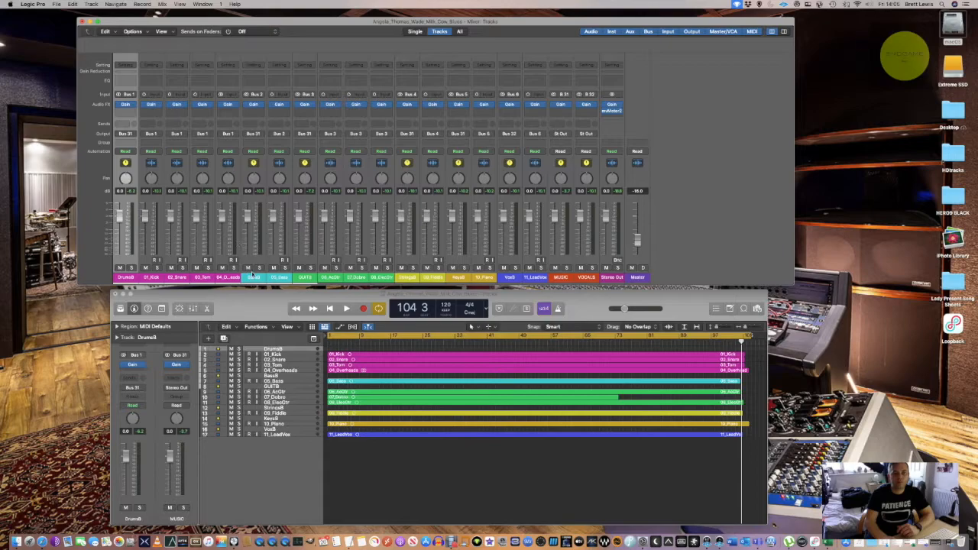
Check the bass channels' levels, and set the Gain plug-in on the guitar bus to -2.8 dB.
left_click(255, 278)
left_click(276, 277)
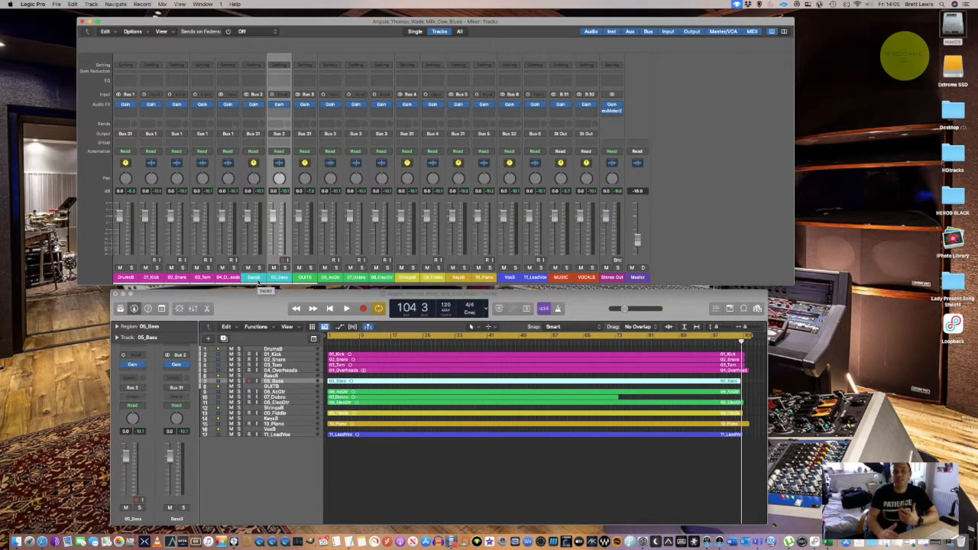
left_click(308, 278)
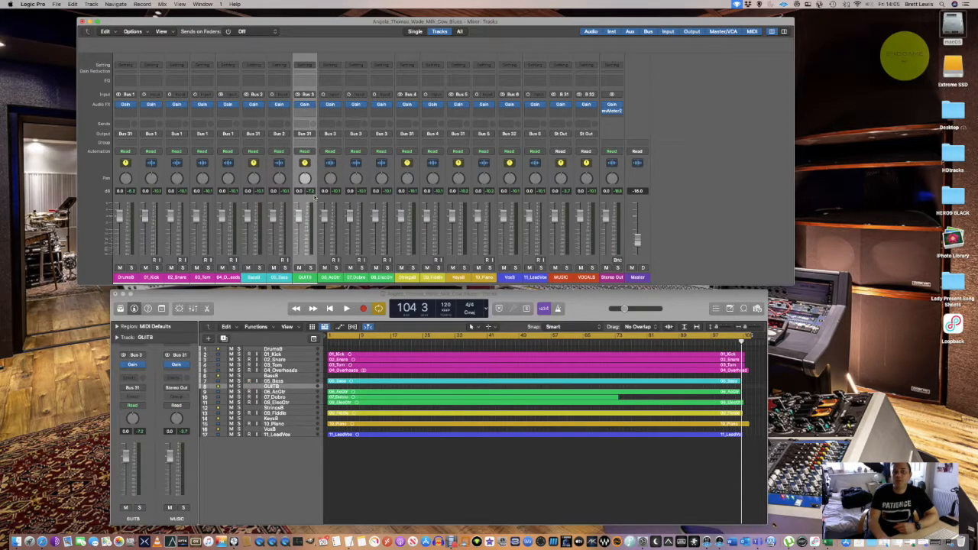
left_click(305, 104)
double_click(324, 156)
type("-")
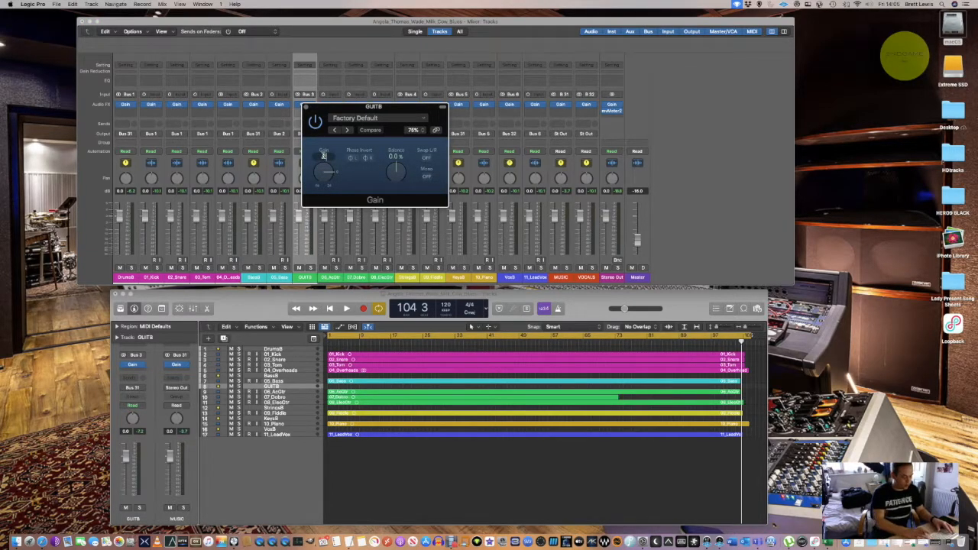
type("3")
key("Return")
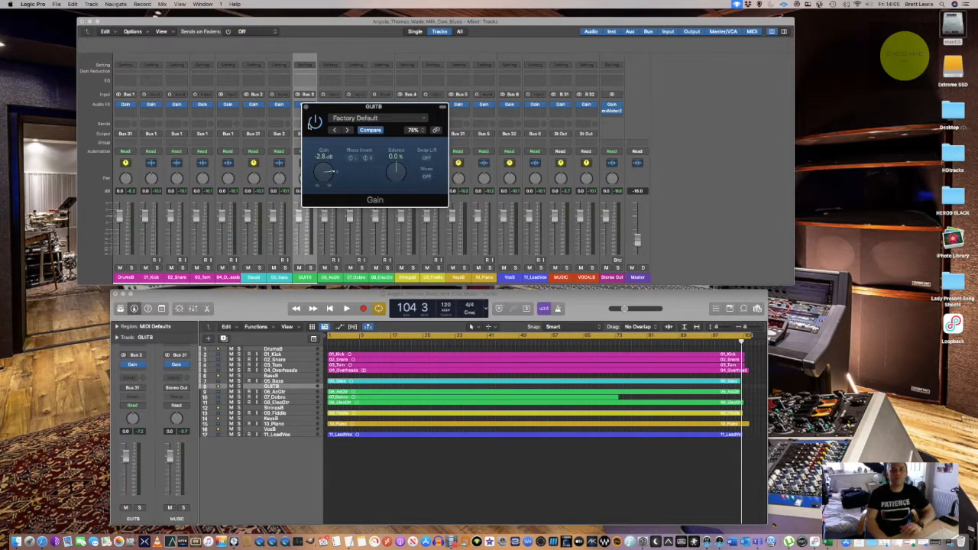
left_click(306, 109)
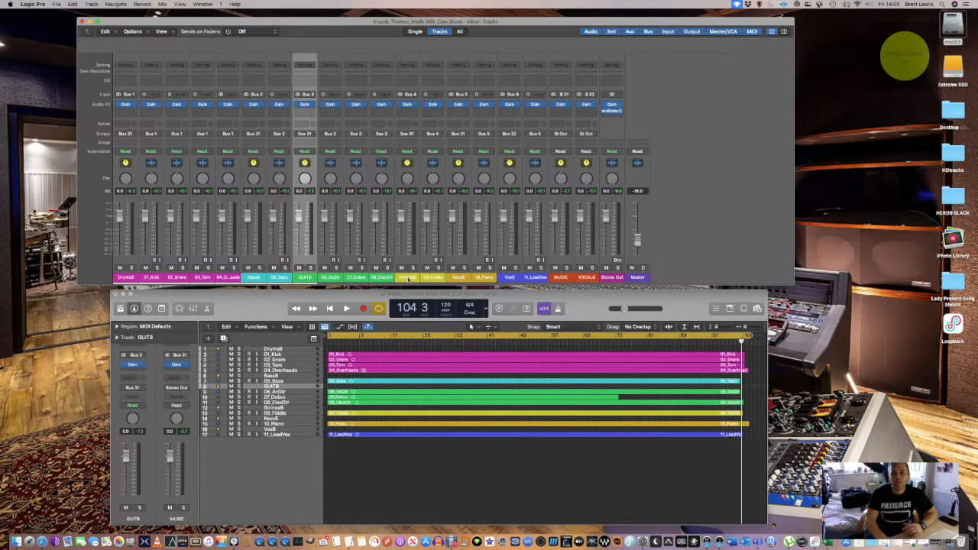
Check the strings, keys and vocal bus levels, and set the Gain plug-in on the MUSIC bus to -5 dB.
left_click(408, 279)
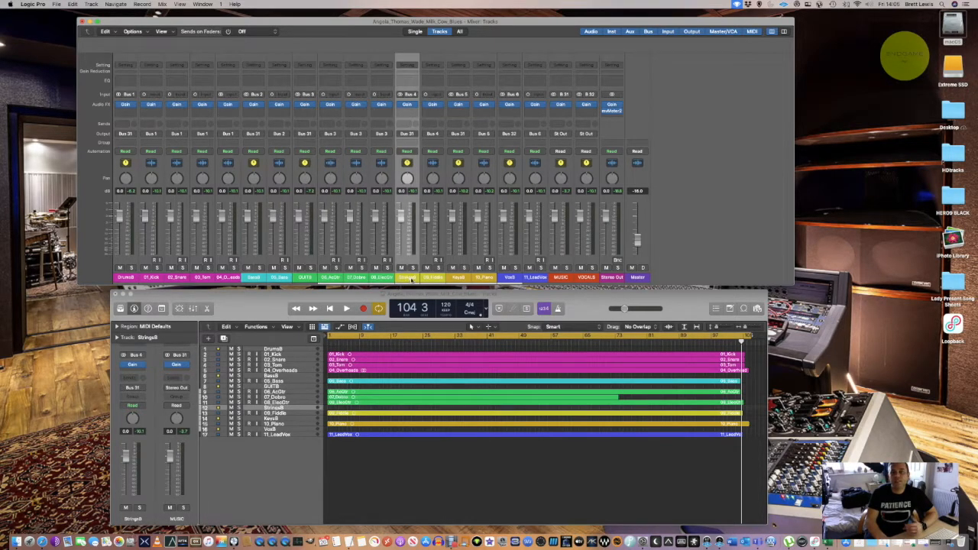
left_click(463, 278)
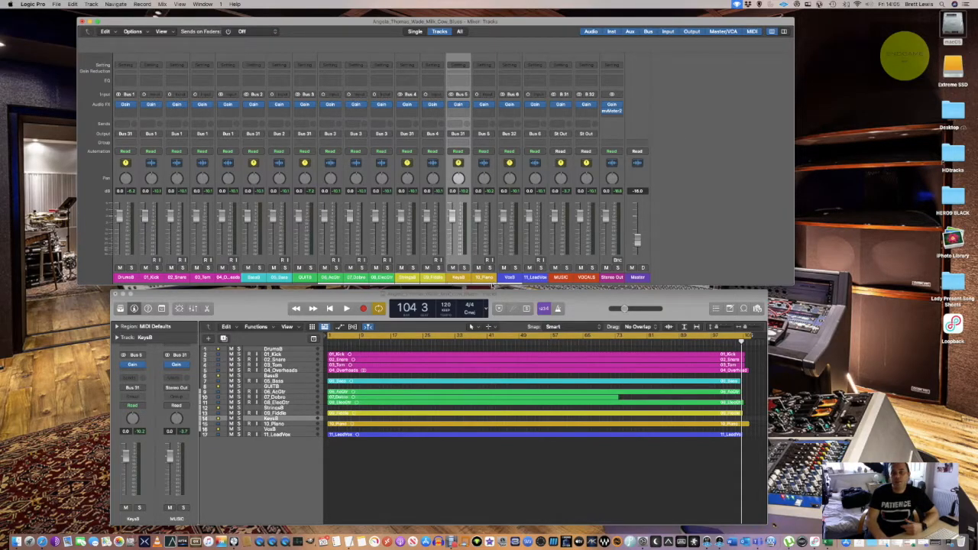
left_click(509, 278)
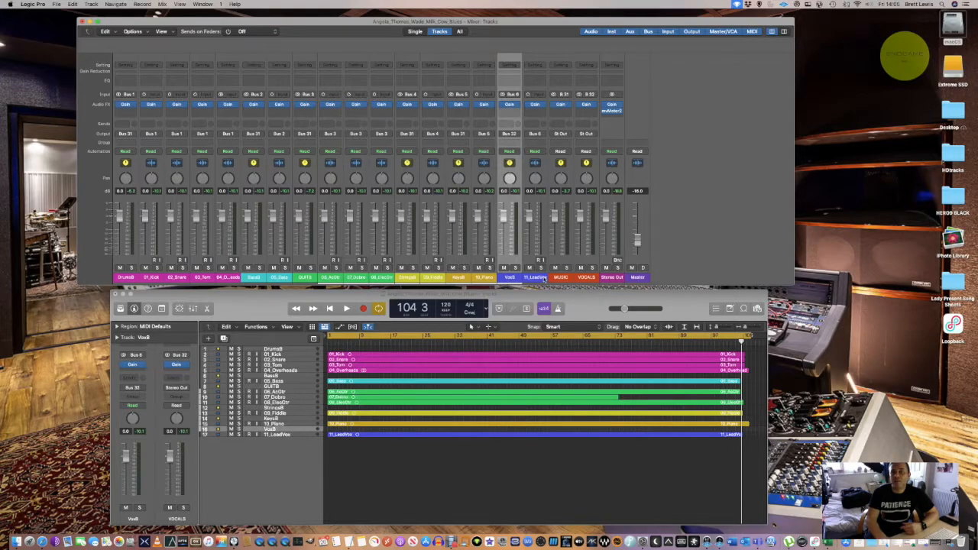
left_click(534, 278)
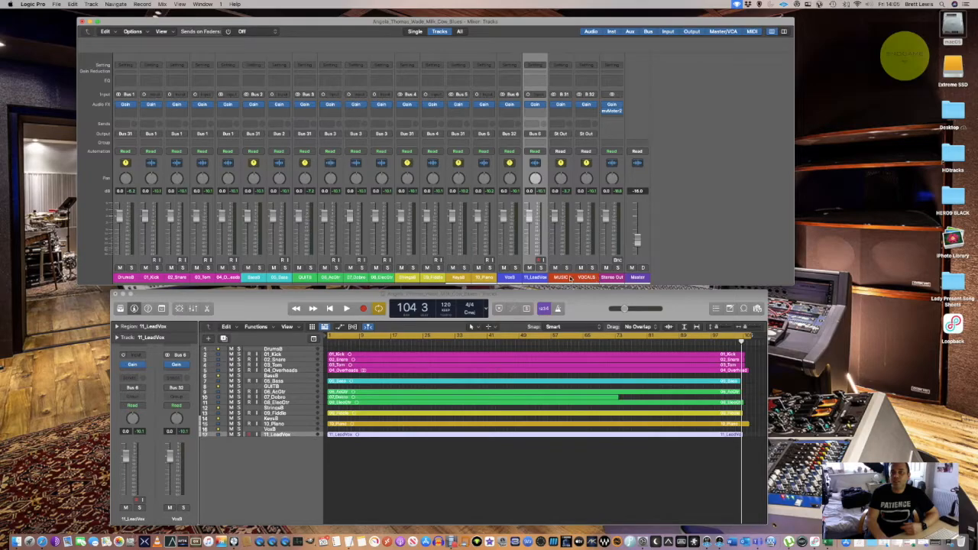
left_click(569, 278)
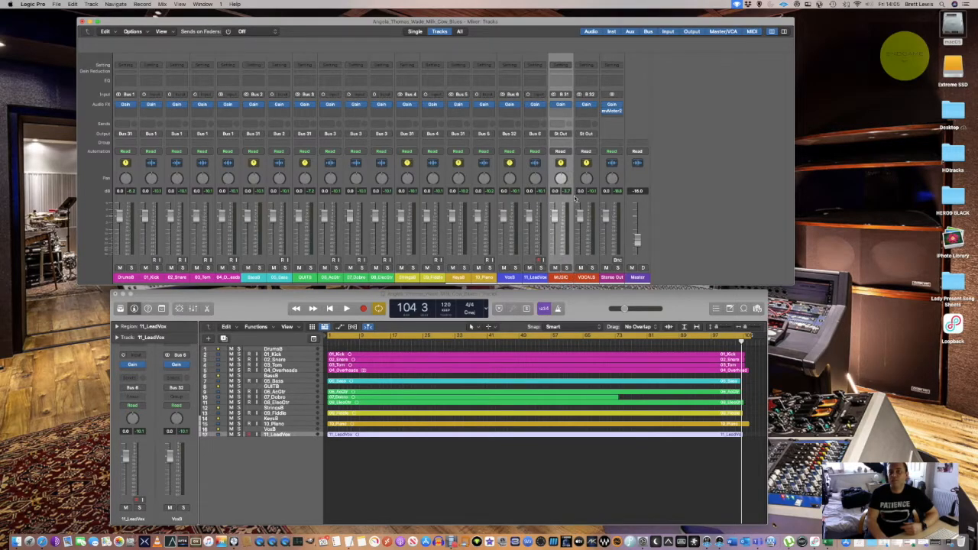
left_click(561, 104)
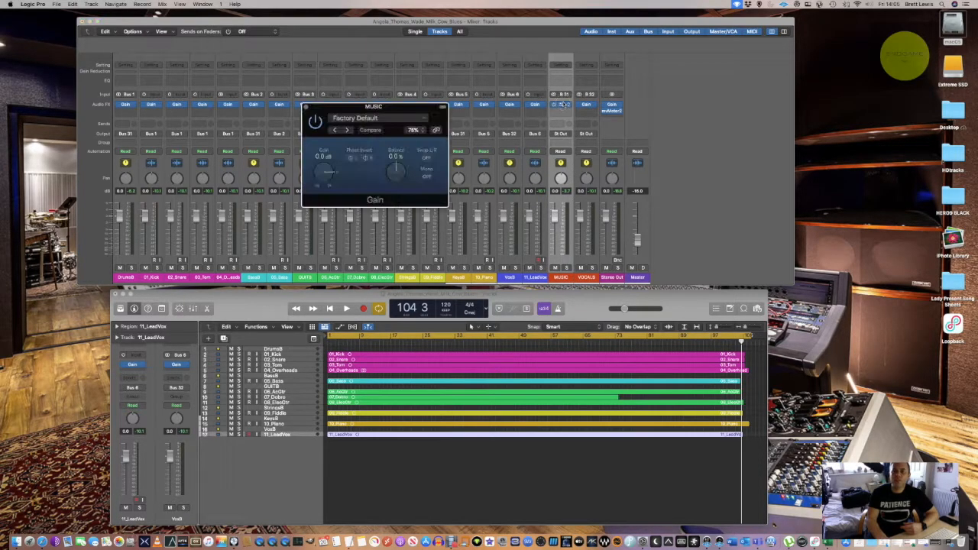
double_click(321, 156)
type("-")
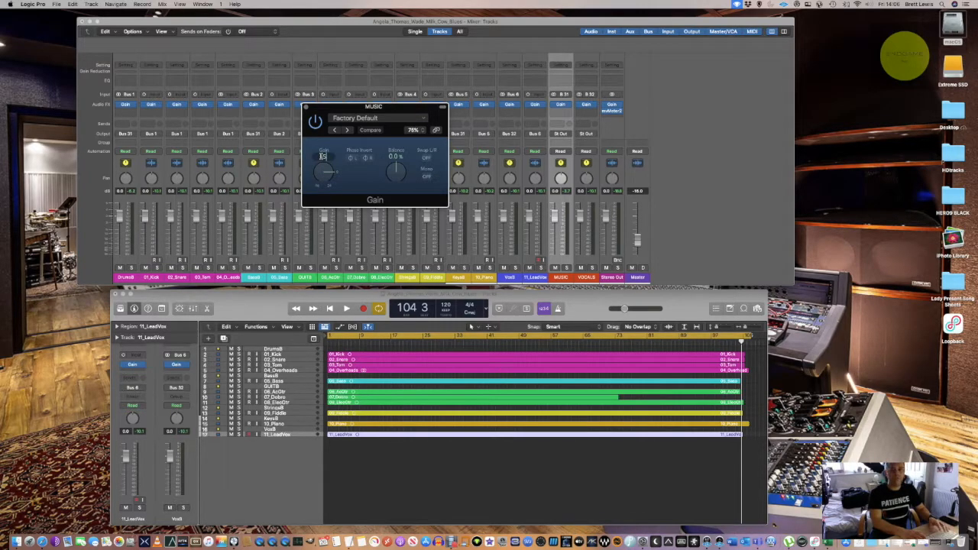
type("5")
key("Return")
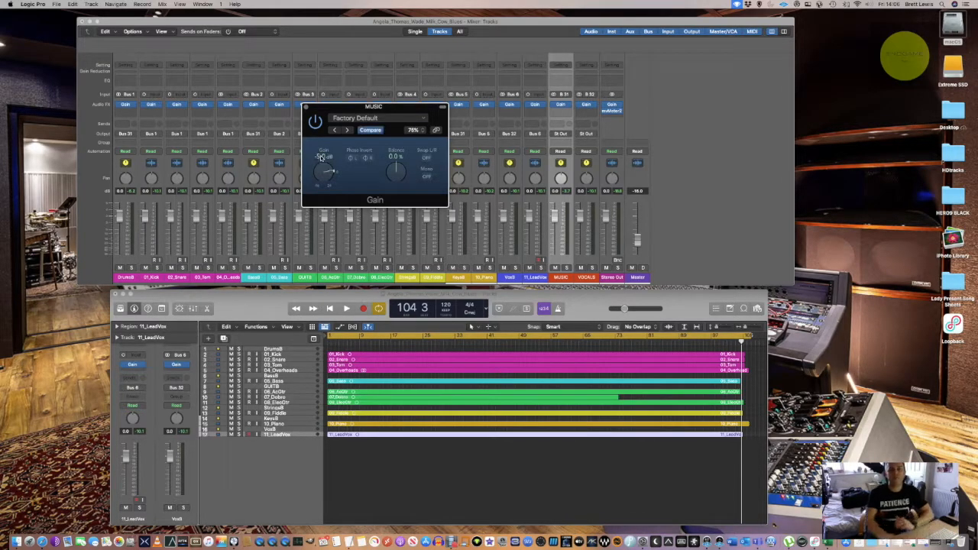
left_click(306, 109)
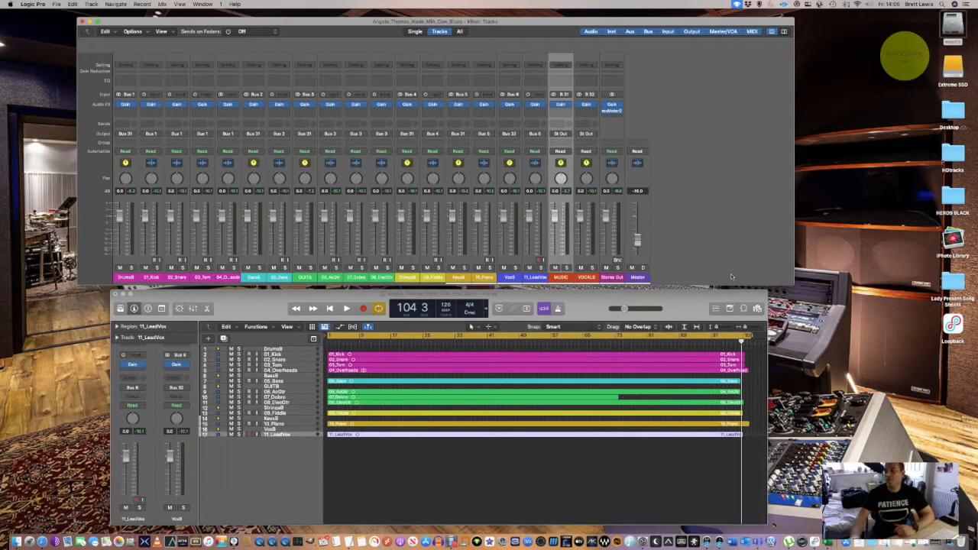
Return the playhead to the song's start and open mvMeter2 on Stereo Out, placing its window below the mixer.
key("Return")
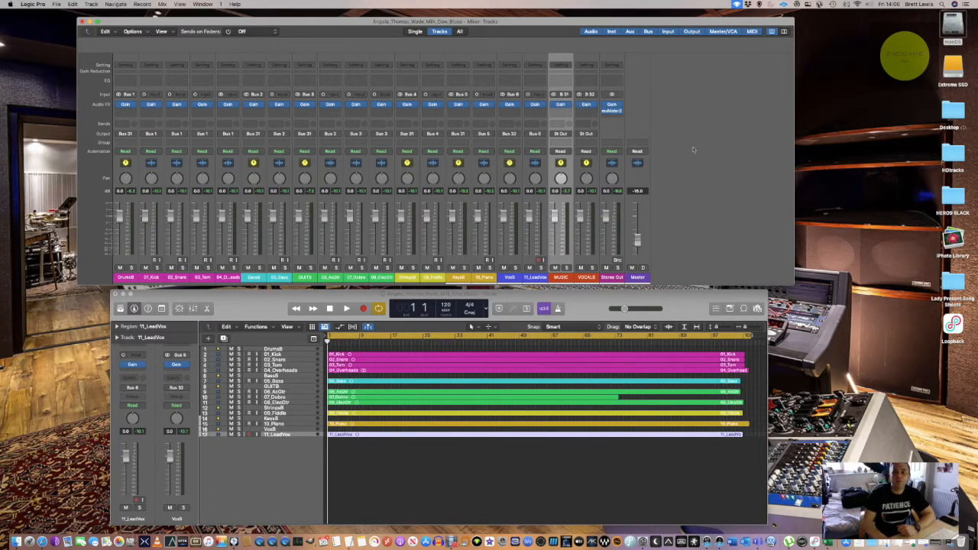
mouse_move(611, 112)
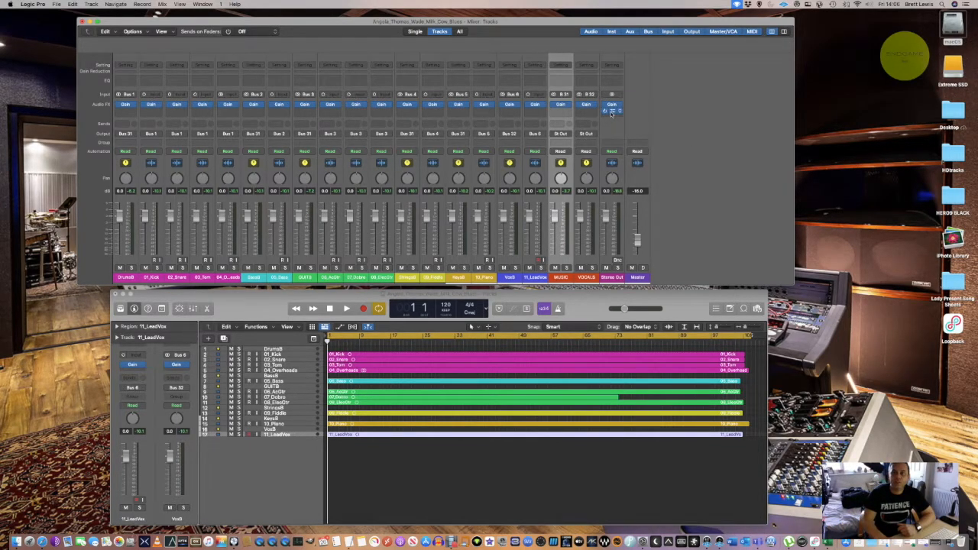
left_click(611, 110)
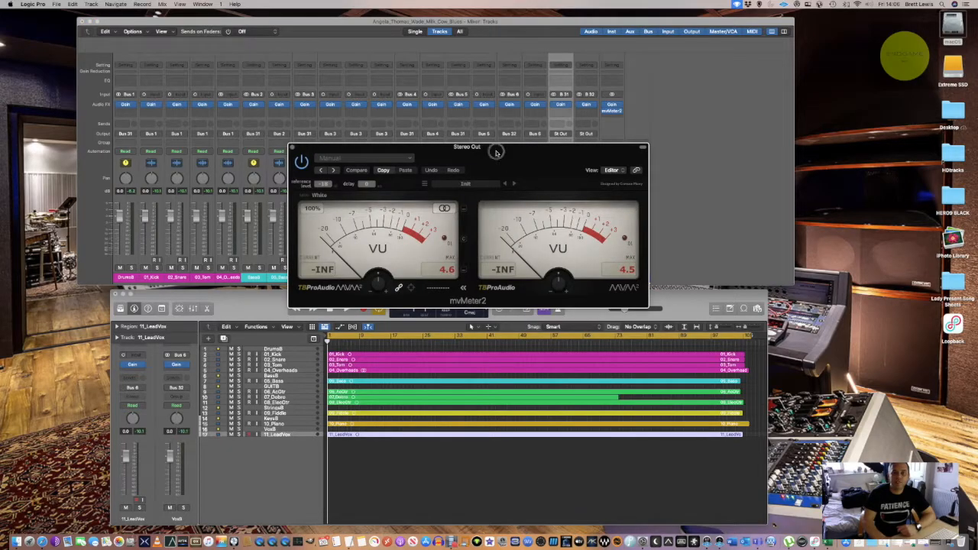
left_click_drag(496, 151, 482, 342)
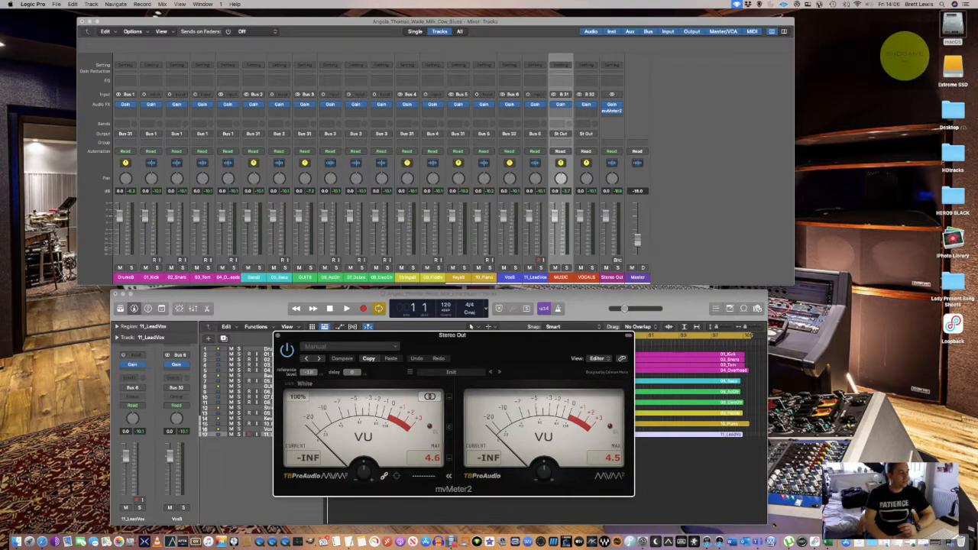
Play the whole song to check the bus peaks and the stereo output on the VU meters, and stop playback.
key("super+Tab")
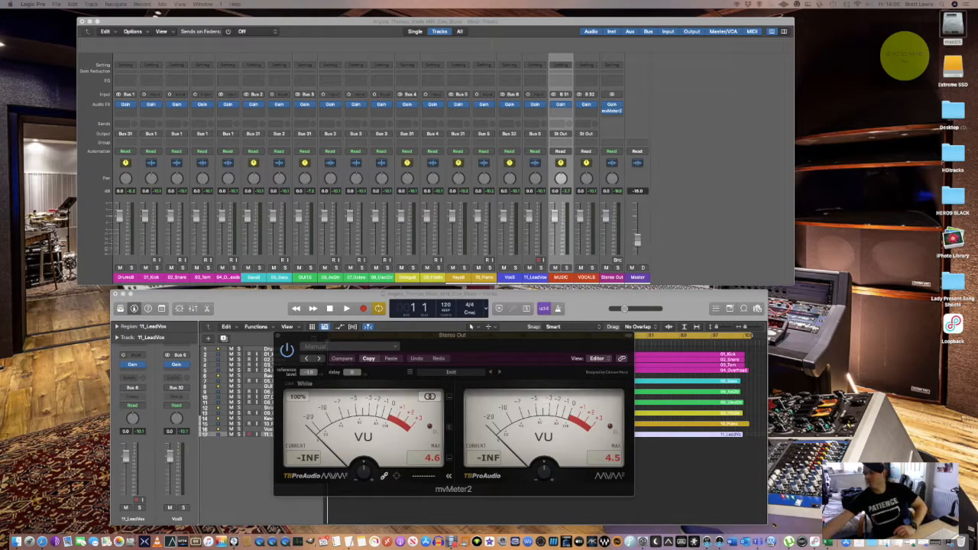
key("space")
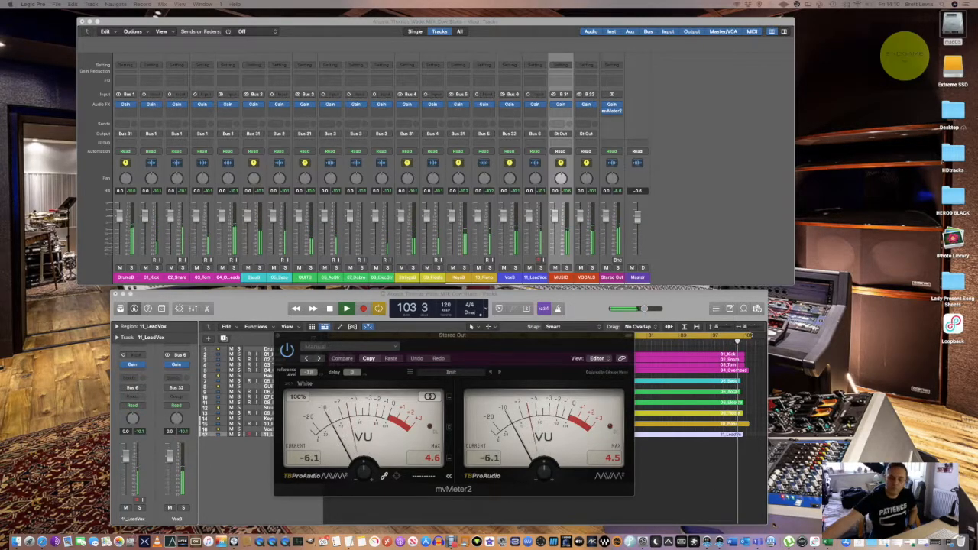
key("space")
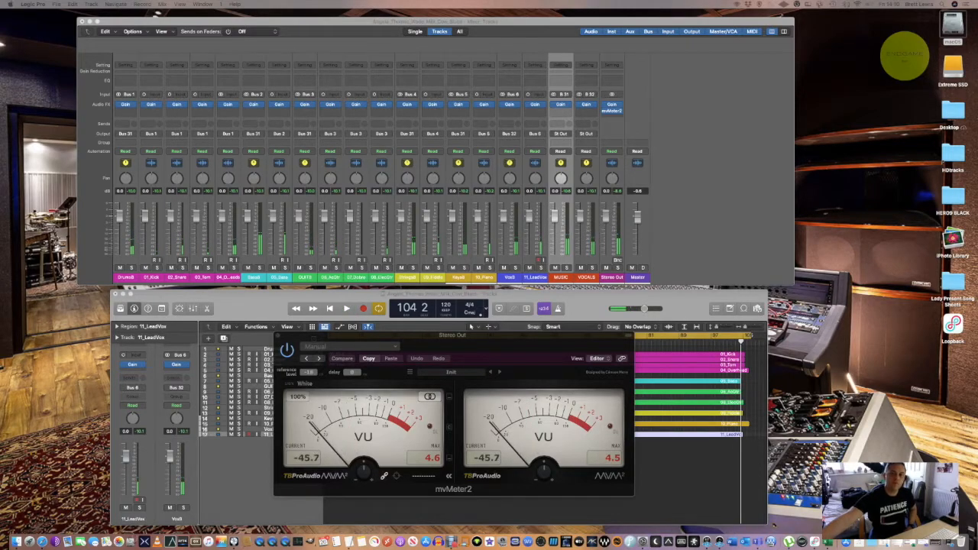